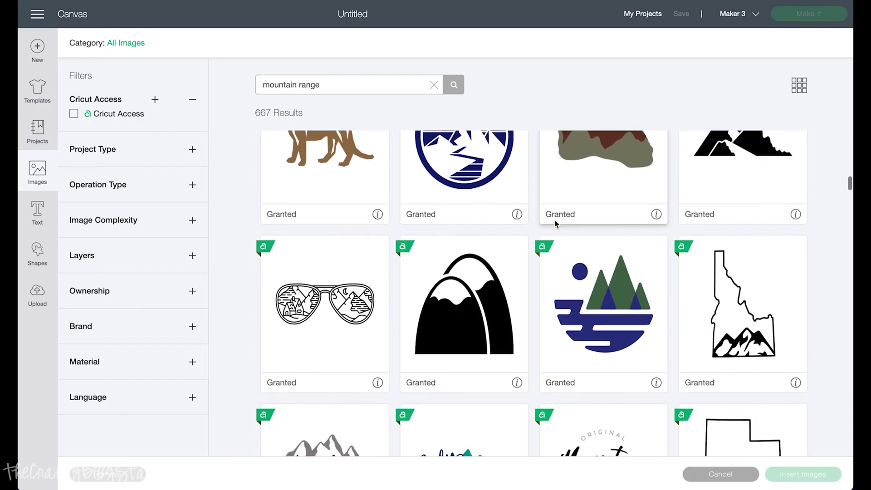
# - Insert the wide black multi-peak silhouette image from the mountain range search results onto the canvas
pyautogui.scroll(-8, 556, 224)
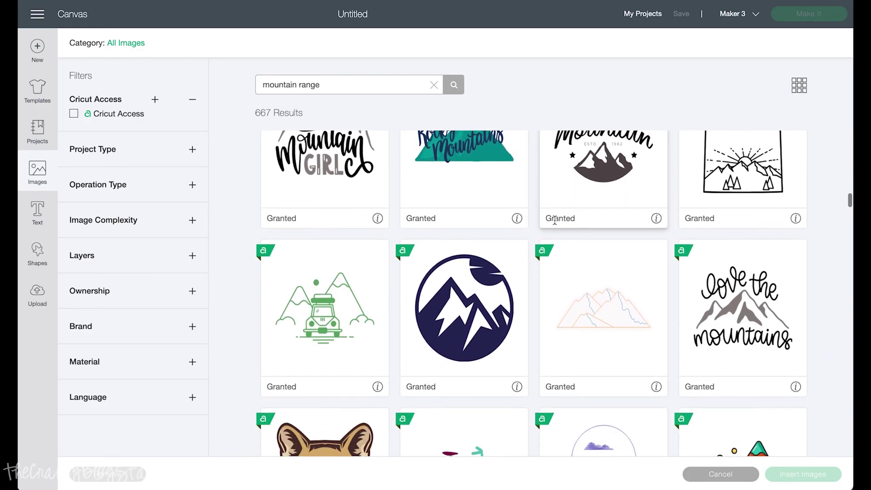
pyautogui.scroll(-8, 554, 222)
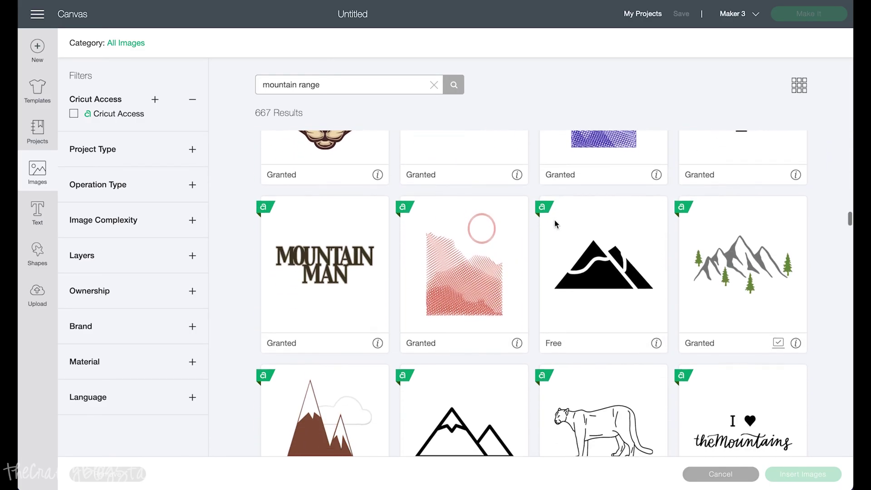
pyautogui.scroll(-5, 555, 223)
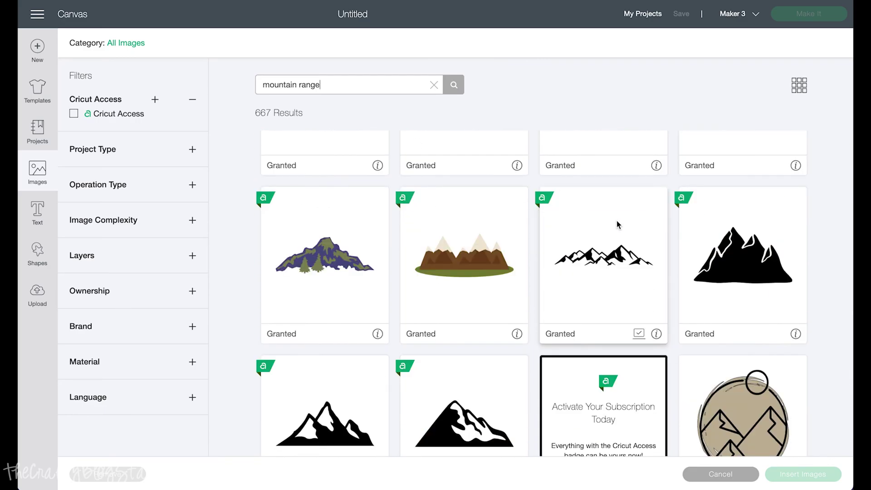
pyautogui.click(602, 266)
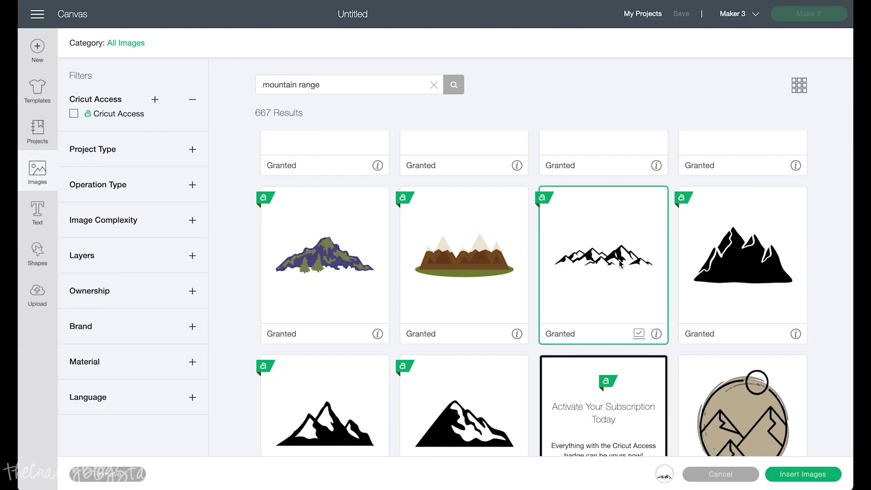
pyautogui.click(823, 480)
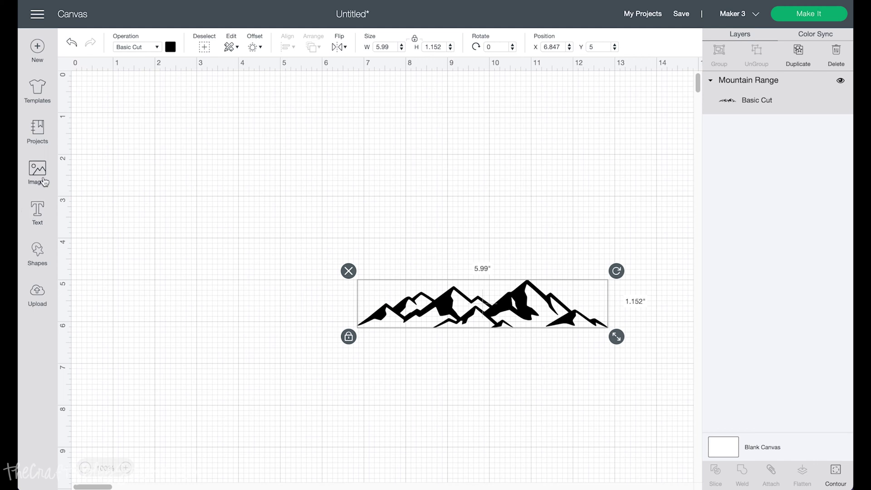
# - Add a square with unlocked proportions and stretch it to a rectangle about 4.833 by 3.181 inches
pyautogui.click(36, 249)
pyautogui.click(77, 157)
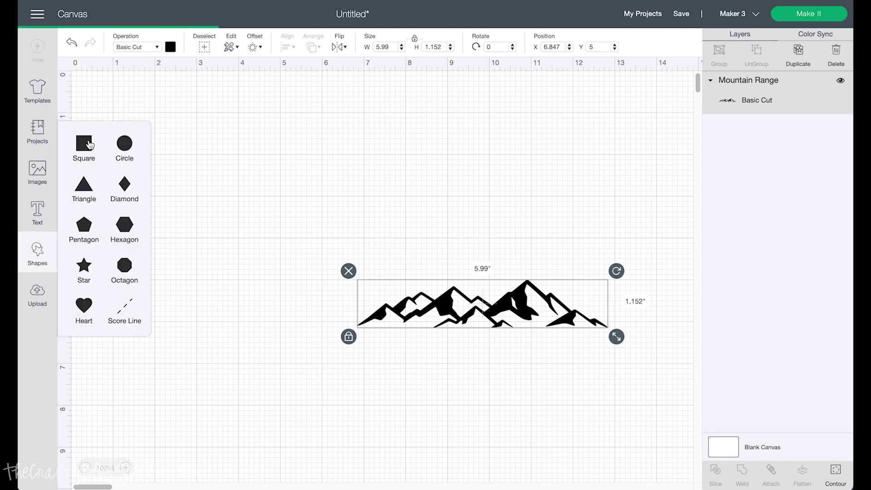
pyautogui.click(415, 40)
pyautogui.moveTo(252, 251); pyautogui.dragTo(327, 253)
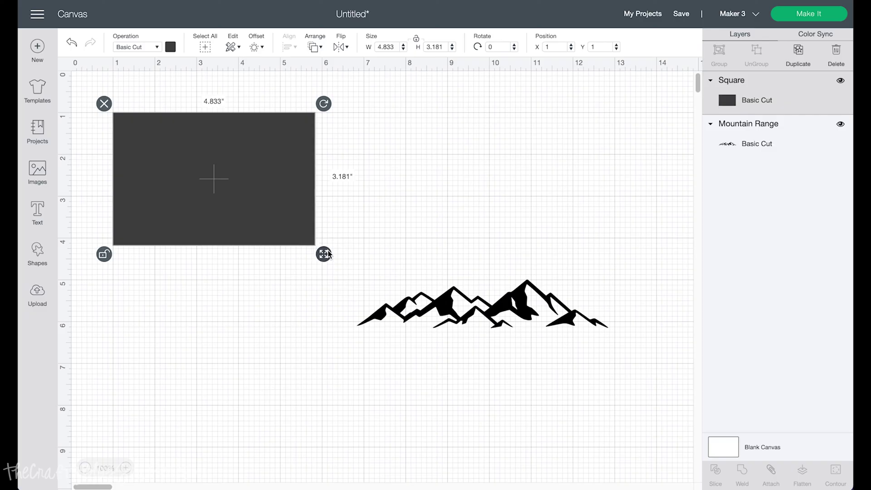
# - Upload the side-view Jeep photo as a pattern fill and return to the canvas
pyautogui.click(40, 291)
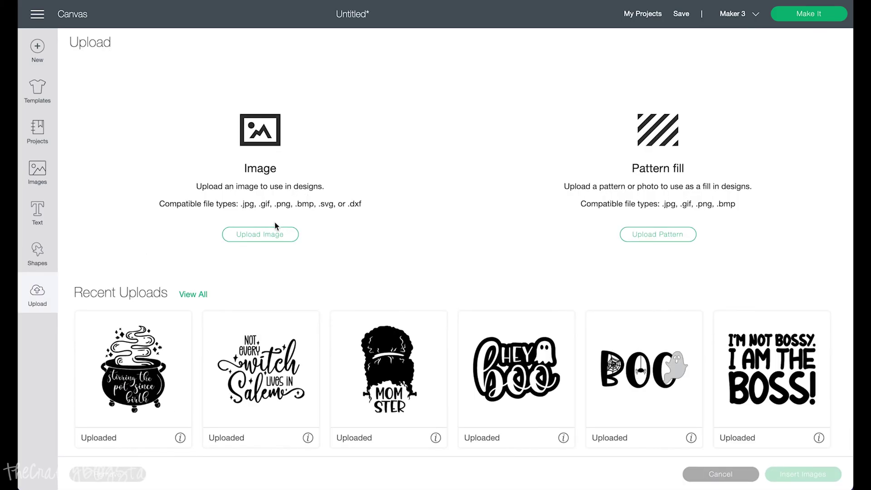
pyautogui.click(664, 237)
pyautogui.moveTo(18, 182); pyautogui.dragTo(219, 163)
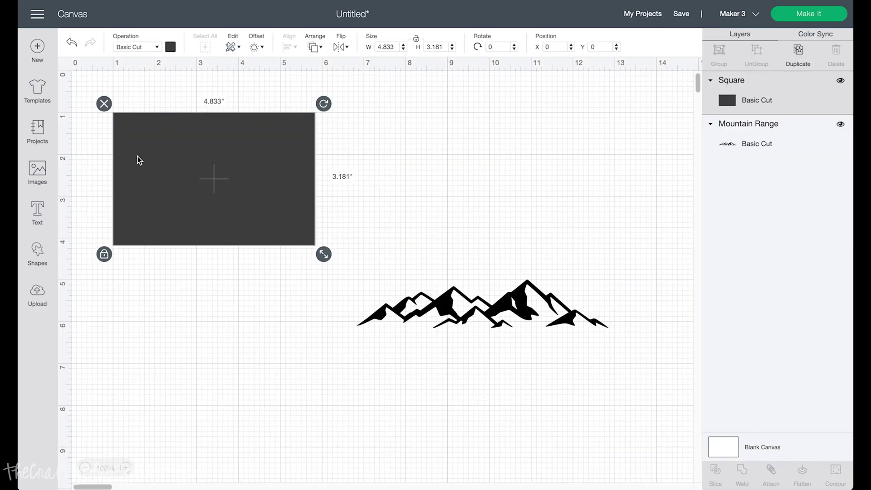
# - Change the rectangle's operation to standard Print Then Cut and fill it with the uploaded Jeep photo pattern
pyautogui.click(141, 49)
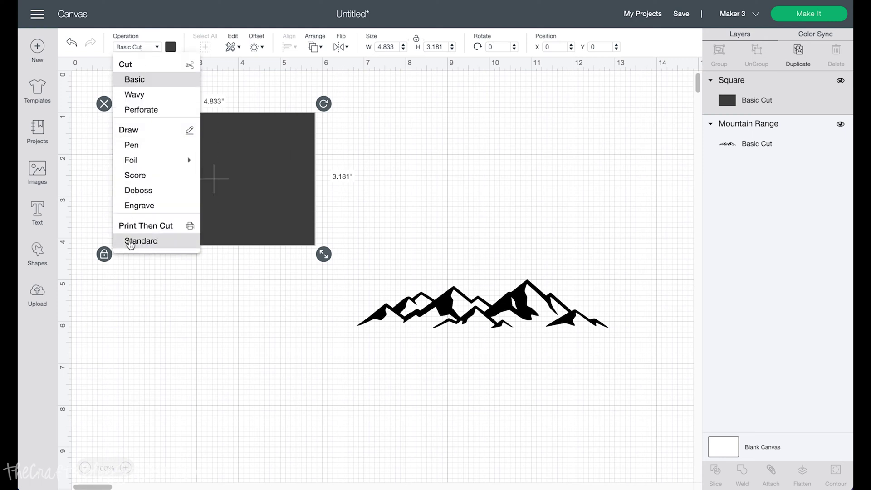
pyautogui.click(133, 243)
pyautogui.click(171, 47)
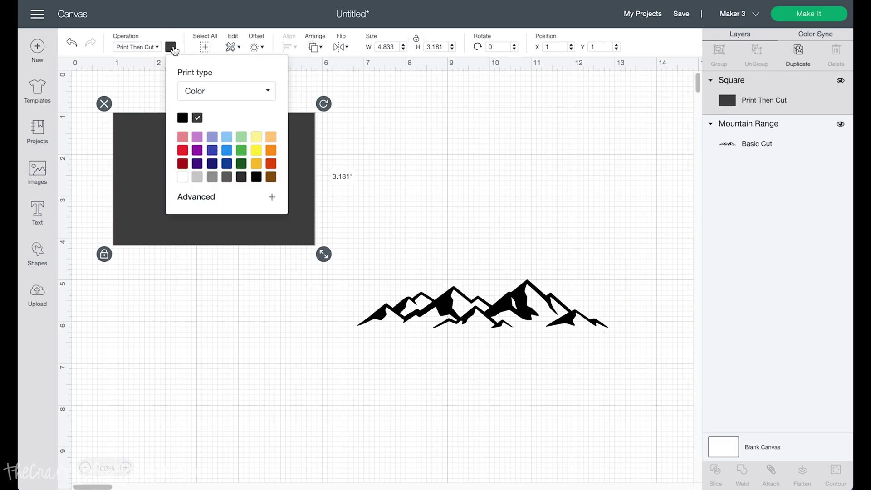
pyautogui.click(216, 97)
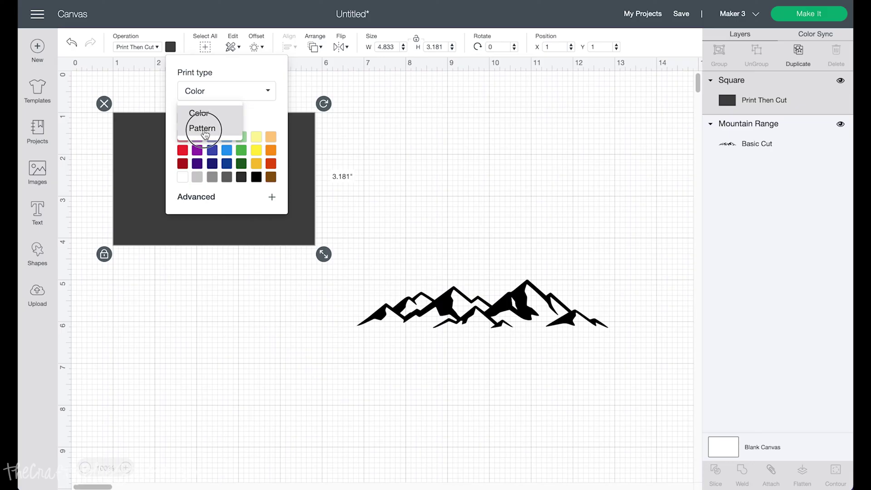
pyautogui.click(203, 131)
pyautogui.scroll(-2, 229, 160)
pyautogui.scroll(-2, 228, 163)
pyautogui.click(227, 179)
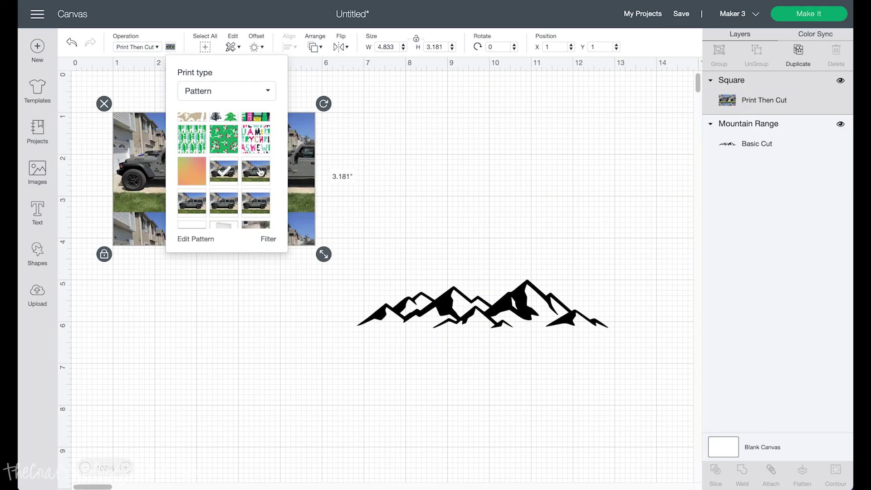
# - Edit the rectangle's Jeep pattern and set its scale to 116
pyautogui.click(194, 244)
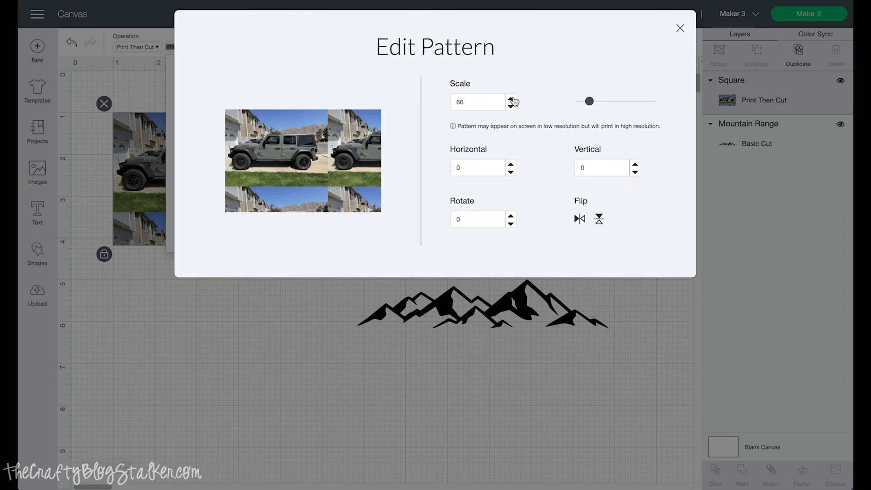
pyautogui.click(511, 99)
pyautogui.click(511, 99)
pyautogui.click(511, 99)
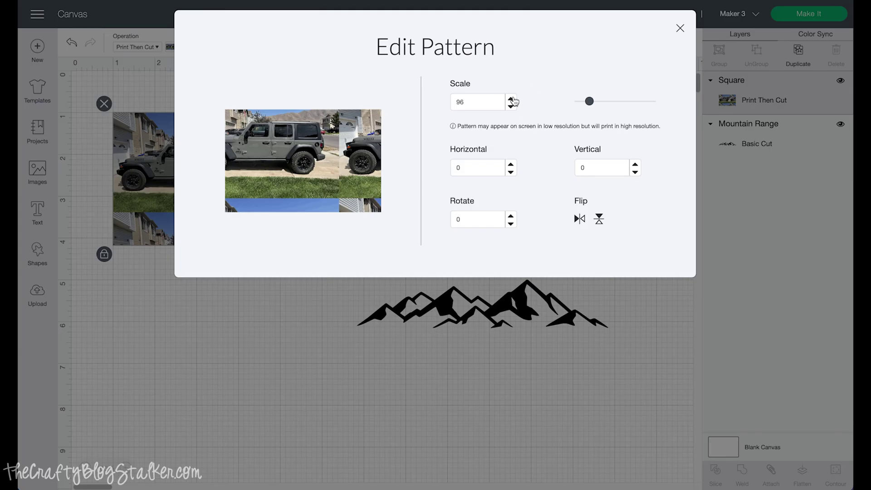
pyautogui.click(511, 98)
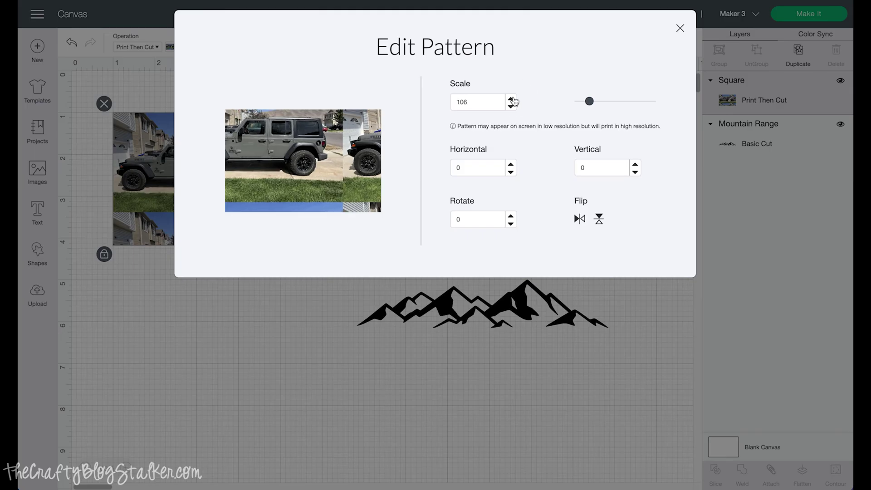
pyautogui.click(511, 99)
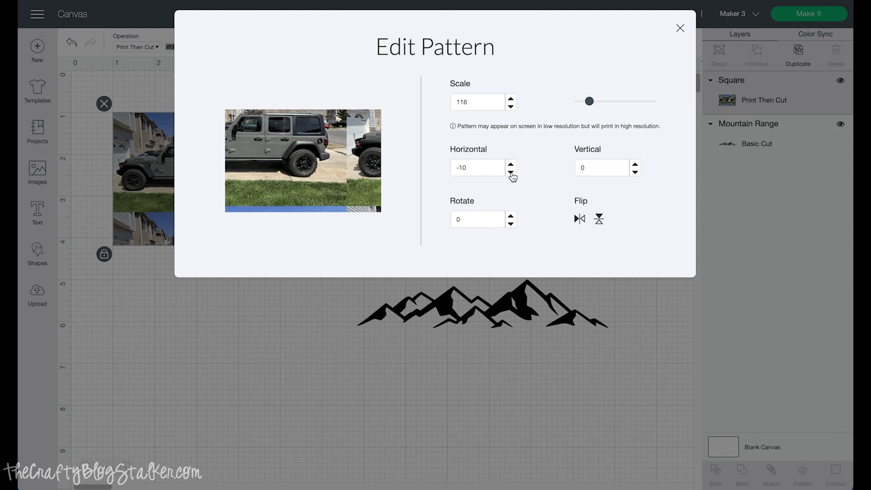
# - Set the Jeep pattern's horizontal offset to 230 so the whole vehicle sits inside the rectangle
pyautogui.click(511, 165)
pyautogui.click(511, 165)
pyautogui.click(511, 165)
pyautogui.click(511, 165)
pyautogui.click(511, 165)
pyautogui.click(511, 165)
pyautogui.click(511, 165)
pyautogui.click(511, 165)
pyautogui.click(511, 165)
pyautogui.click(511, 165)
pyautogui.click(511, 165)
pyautogui.click(511, 165)
pyautogui.click(511, 165)
pyautogui.click(511, 165)
pyautogui.click(511, 165)
# - Set the Jeep pattern's vertical offset to -70 and finish editing the pattern
pyautogui.click(636, 166)
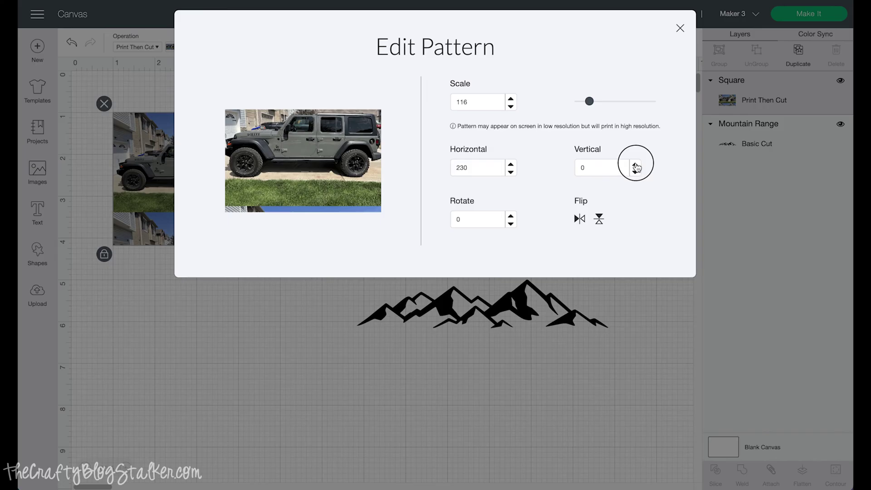
pyautogui.click(635, 173)
pyautogui.click(636, 173)
pyautogui.click(635, 173)
pyautogui.click(635, 172)
pyautogui.click(635, 172)
pyautogui.click(635, 173)
pyautogui.click(635, 172)
pyautogui.click(635, 172)
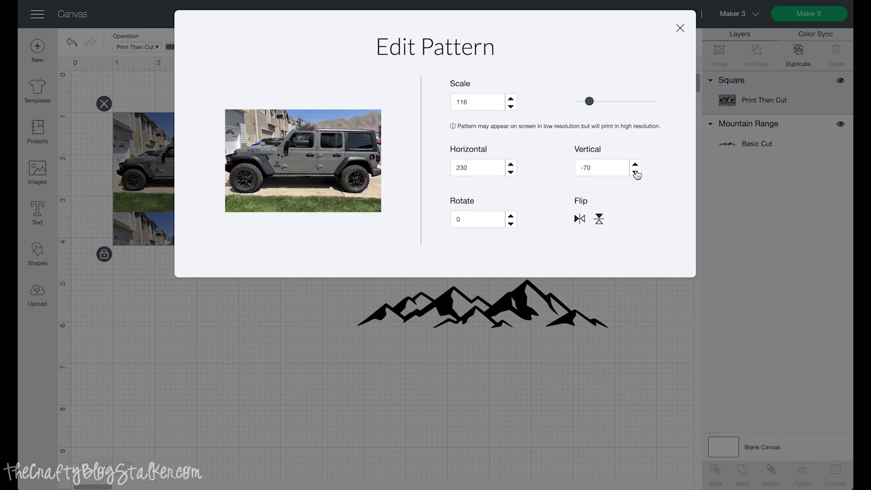
pyautogui.click(680, 28)
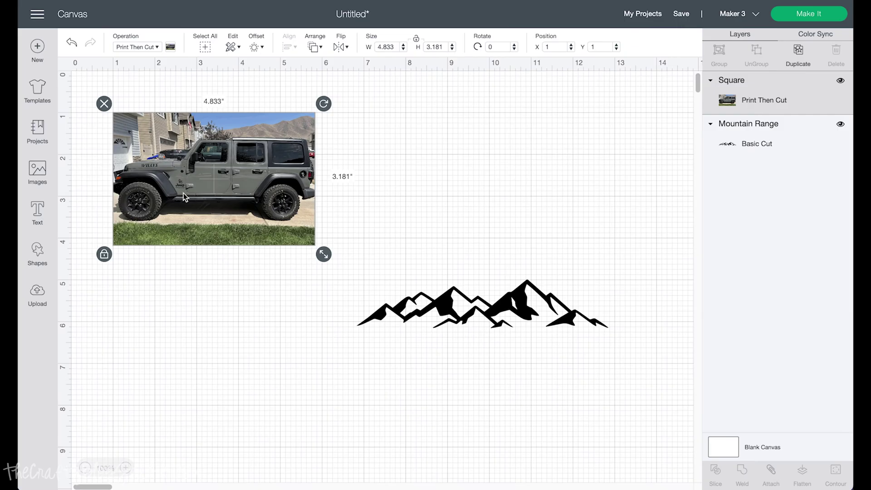
# - Enlarge the Jeep photo rectangle proportionally to about 10 inches wide
pyautogui.click(321, 256)
pyautogui.click(433, 195)
pyautogui.click(269, 207)
pyautogui.click(324, 255)
pyautogui.moveTo(324, 255); pyautogui.dragTo(548, 402)
# - Bring the mountain range in front of the photo and move it over the Jeep's lower doors
pyautogui.click(567, 322)
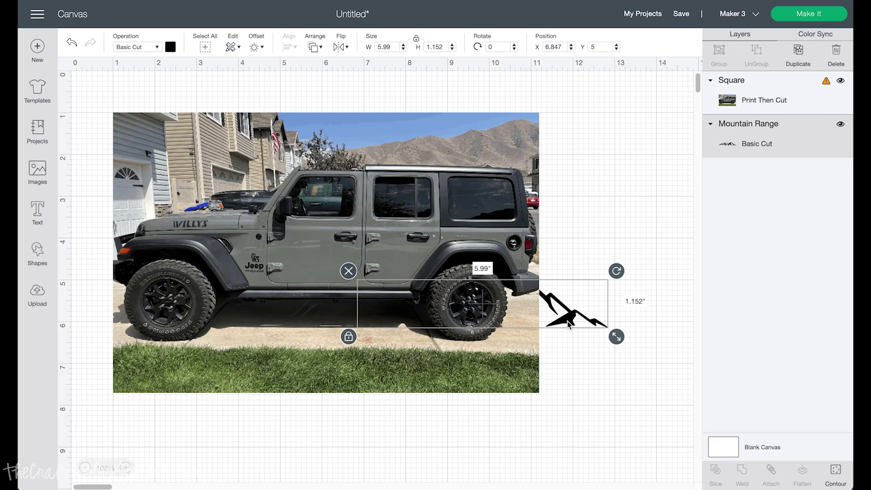
pyautogui.hotkey('ctrl', 'shift', 'Up')
pyautogui.moveTo(496, 287); pyautogui.dragTo(389, 250)
# - Scale the mountain range proportionally on the Jeep's doors to about 3.312 by 0.637 inches
pyautogui.moveTo(509, 301); pyautogui.dragTo(449, 288)
pyautogui.moveTo(363, 269)
pyautogui.mouseDown()
pyautogui.moveTo(377, 279)
pyautogui.moveTo(374, 271)
pyautogui.mouseUp()
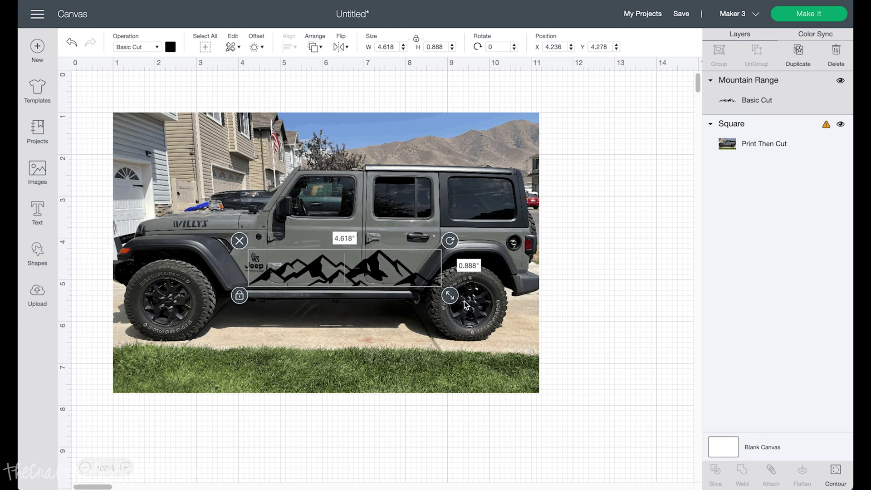
pyautogui.moveTo(450, 298); pyautogui.dragTo(398, 290)
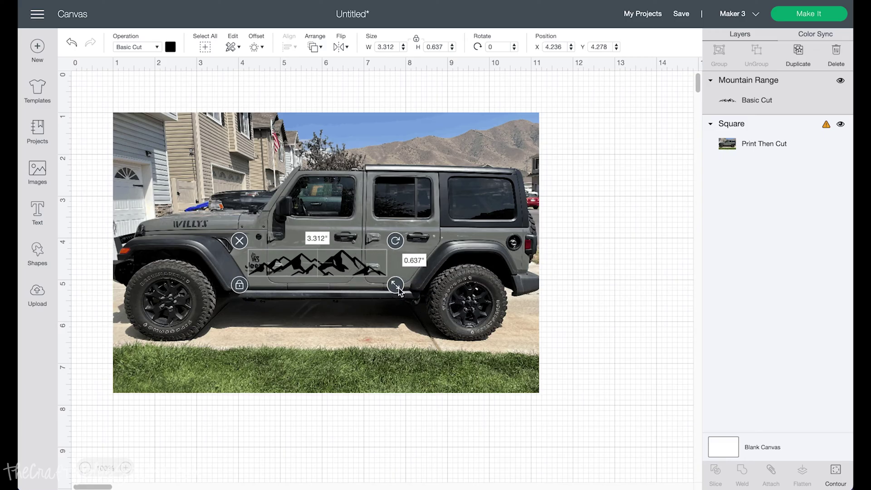
# - Move the mountain range below the photo, unlock its proportions and stretch it to about 6.284 by 1.373 inches
pyautogui.scroll(-3, 381, 301)
pyautogui.moveTo(320, 191); pyautogui.dragTo(343, 347)
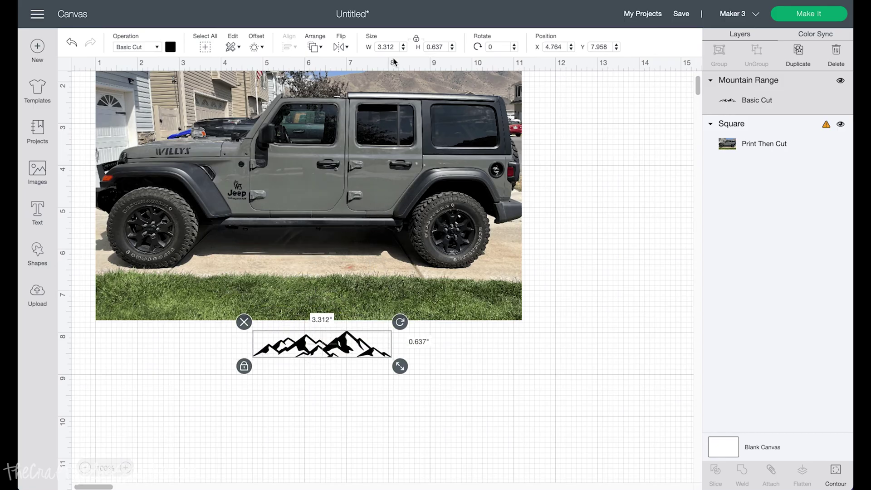
pyautogui.click(417, 40)
pyautogui.moveTo(400, 366); pyautogui.dragTo(526, 403)
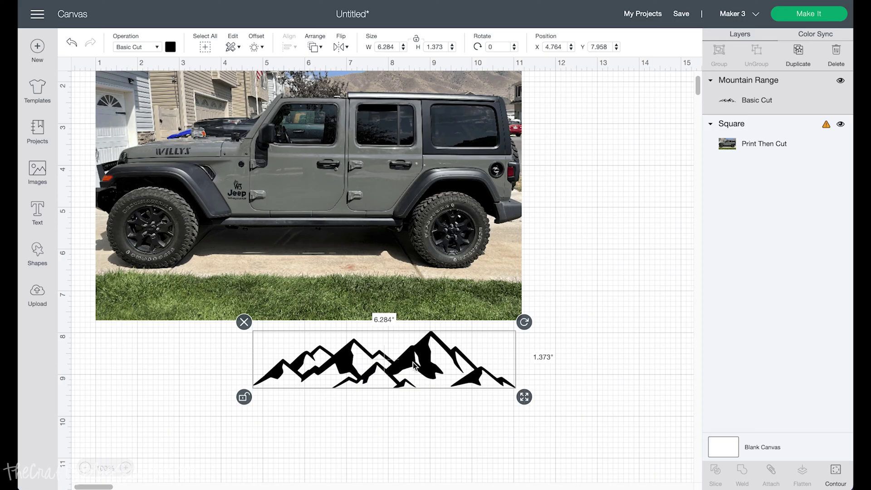
# - Place the mountain range along the bottom of the Jeep's doors and resize it to about 4.576 by 0.831 inches
pyautogui.moveTo(414, 365); pyautogui.dragTo(393, 196)
pyautogui.moveTo(503, 228); pyautogui.dragTo(410, 205)
pyautogui.moveTo(350, 187); pyautogui.dragTo(348, 208)
pyautogui.moveTo(406, 224); pyautogui.dragTo(424, 222)
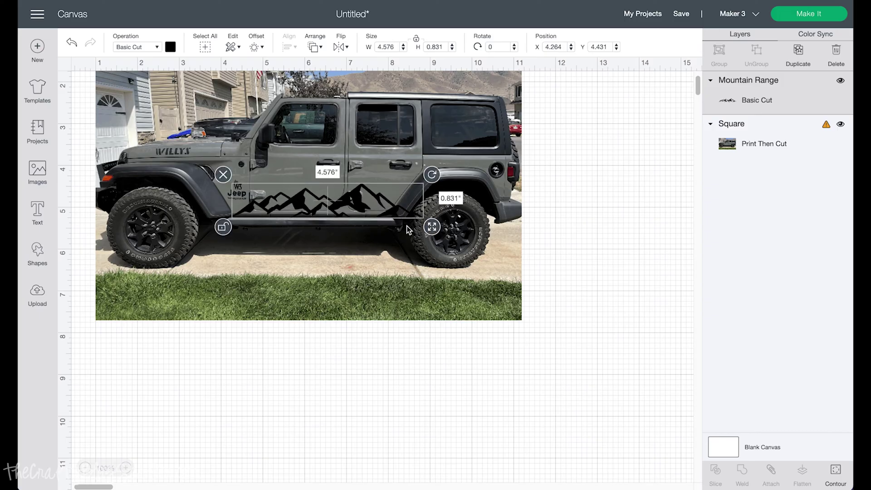
# - Move the mountain range off the doors and back, resizing it to about 4.132 by 0.651 inches
pyautogui.moveTo(352, 207); pyautogui.dragTo(347, 255)
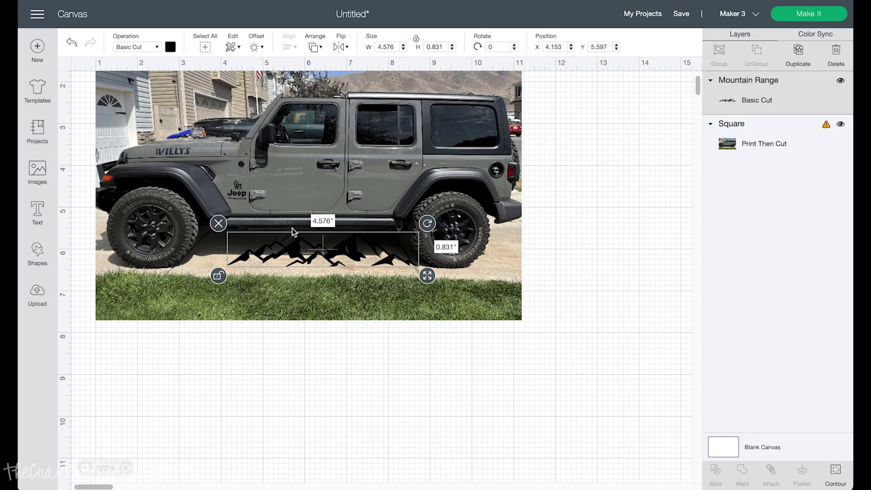
pyautogui.moveTo(292, 252); pyautogui.dragTo(295, 203)
pyautogui.moveTo(428, 226)
pyautogui.mouseDown()
pyautogui.moveTo(408, 221)
pyautogui.moveTo(411, 213)
pyautogui.moveTo(412, 222)
pyautogui.mouseUp()
pyautogui.moveTo(344, 196); pyautogui.dragTo(339, 205)
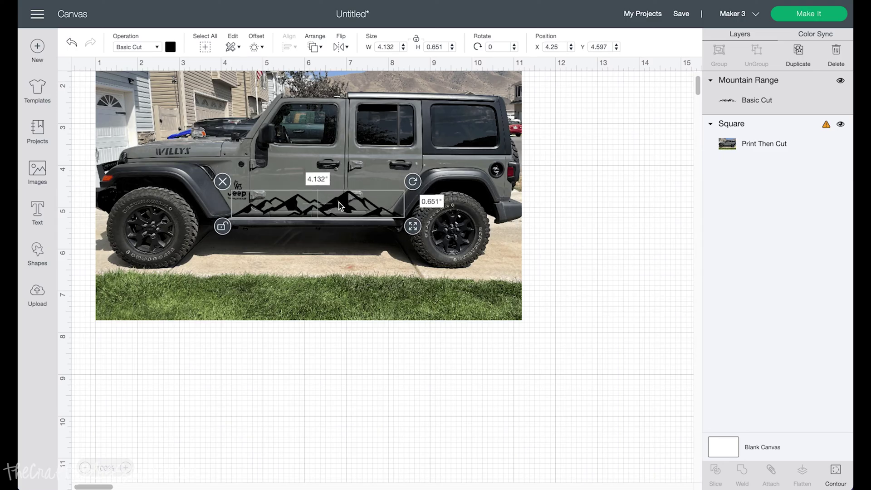
# - Make the mountain range taller and reposition it on the doors at about 4.021 by 1.151 inches
pyautogui.moveTo(408, 222); pyautogui.dragTo(412, 247)
pyautogui.moveTo(362, 226); pyautogui.dragTo(348, 200)
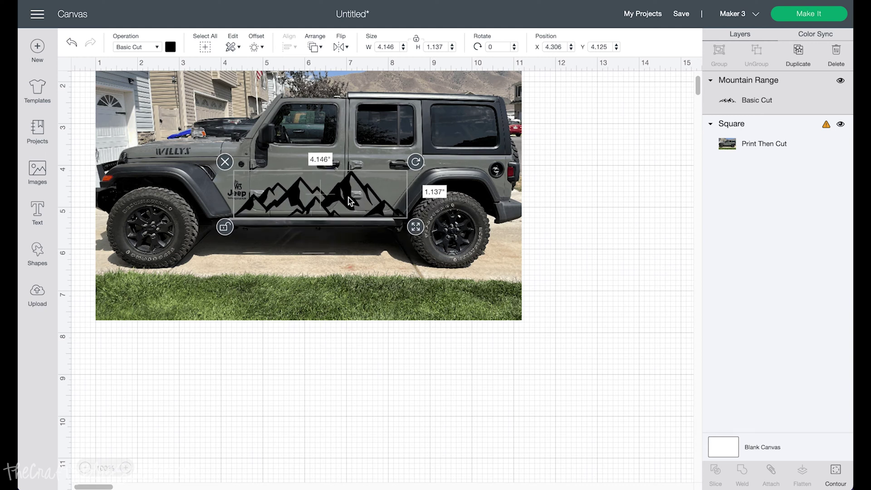
pyautogui.moveTo(418, 230)
pyautogui.mouseDown()
pyautogui.moveTo(405, 230)
pyautogui.moveTo(412, 229)
pyautogui.mouseUp()
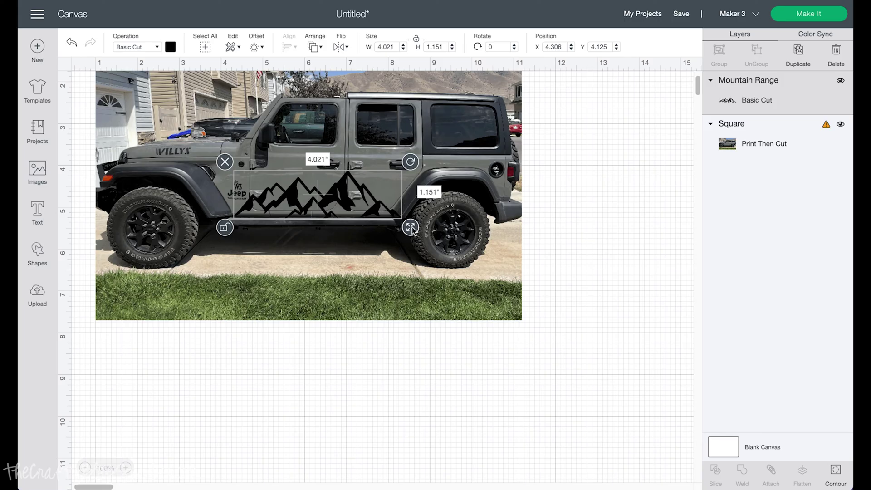
# - Flip the mountain range horizontally and resize it along the lower doors to about 4.534 by 0.998 inches
pyautogui.click(341, 47)
pyautogui.click(351, 66)
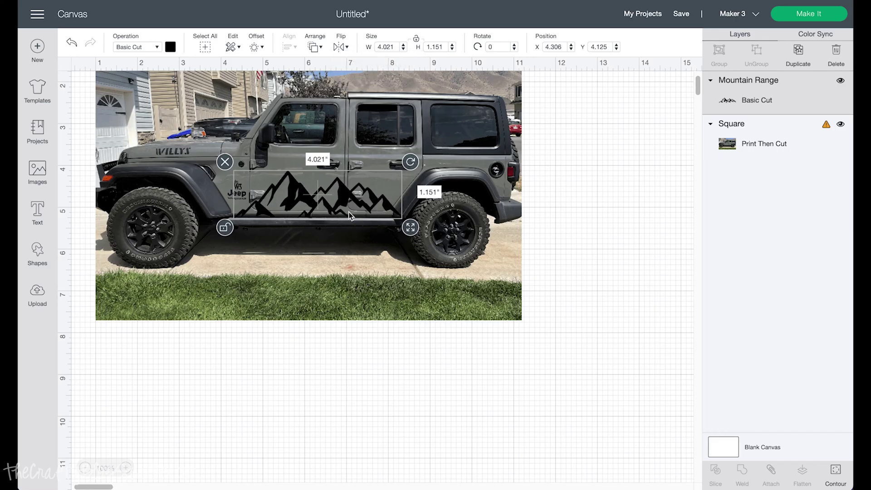
pyautogui.moveTo(418, 228); pyautogui.dragTo(418, 216)
pyautogui.moveTo(373, 195); pyautogui.dragTo(373, 205)
pyautogui.moveTo(411, 225); pyautogui.dragTo(430, 225)
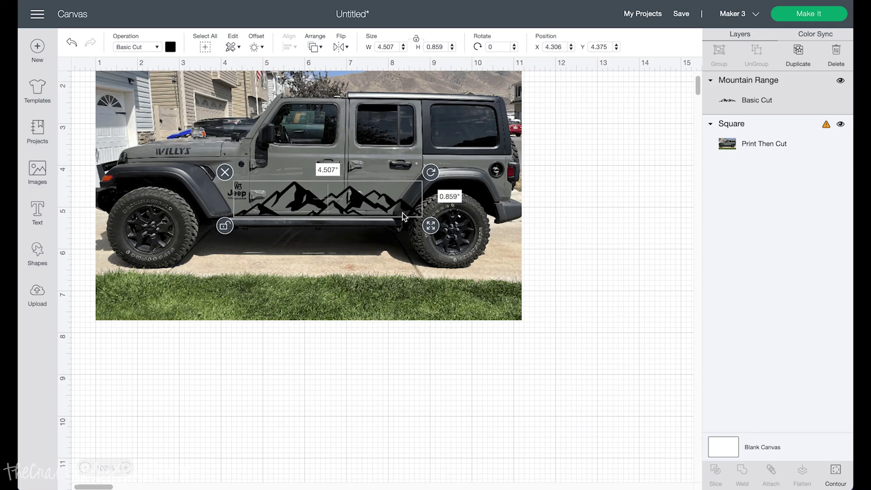
pyautogui.moveTo(435, 231); pyautogui.dragTo(437, 237)
# - Move the mountain range below the photo and add a new square beside it
pyautogui.moveTo(372, 202); pyautogui.dragTo(428, 348)
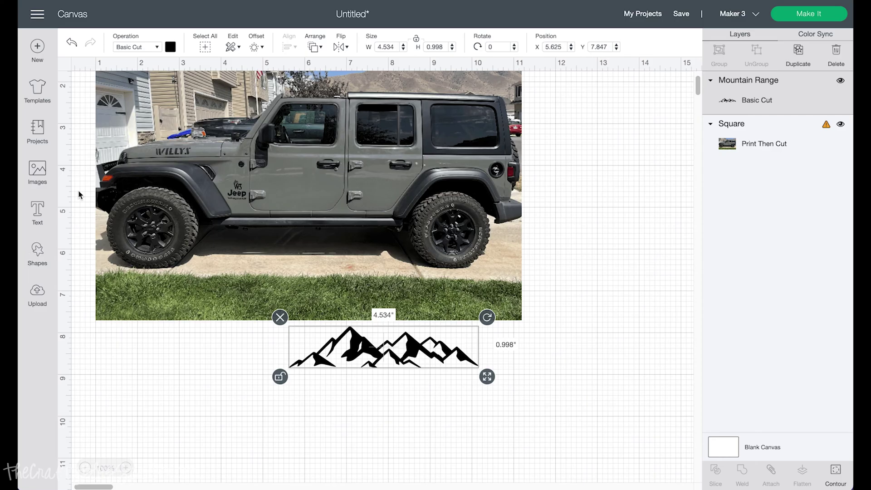
pyautogui.click(35, 260)
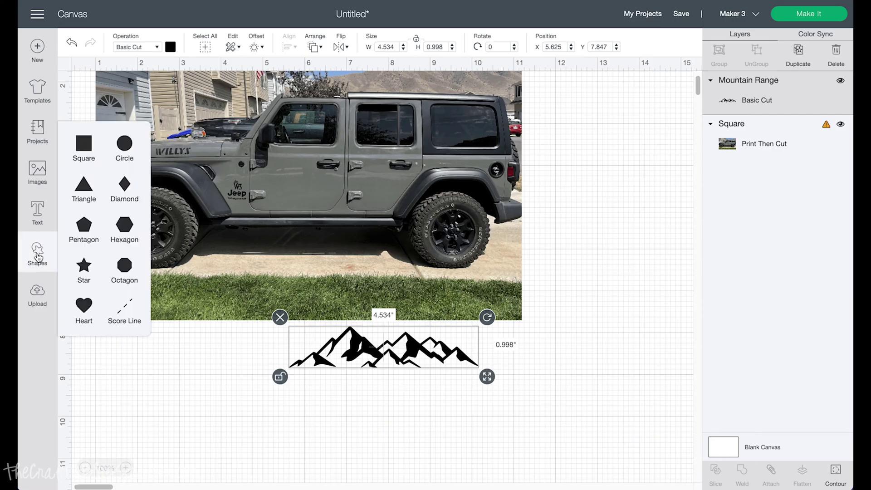
pyautogui.click(85, 144)
pyautogui.moveTo(182, 141); pyautogui.dragTo(630, 410)
# - Enlarge the mountain range below the photo so that it reaches the new square
pyautogui.click(384, 352)
pyautogui.moveTo(480, 380); pyautogui.dragTo(561, 362)
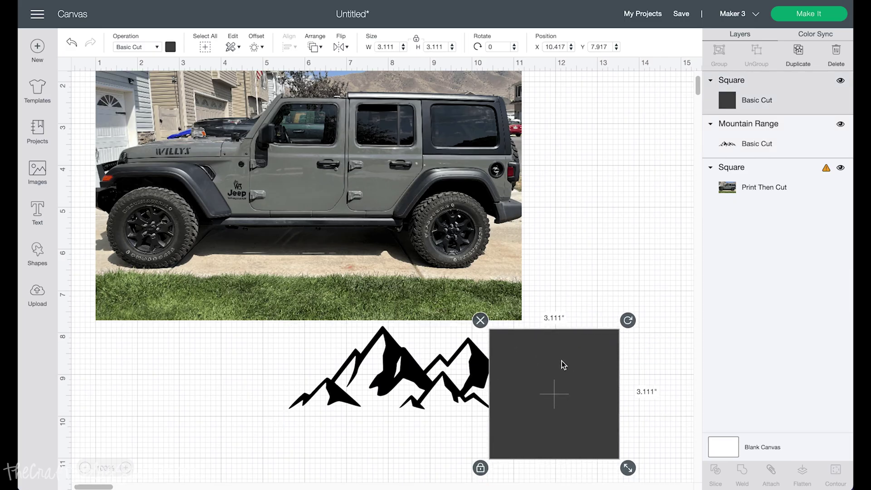
# - Place the new square over one end of the enlarged mountain range and slice the two shapes
pyautogui.click(663, 348)
pyautogui.moveTo(609, 349); pyautogui.dragTo(611, 348)
pyautogui.moveTo(661, 337); pyautogui.dragTo(396, 450)
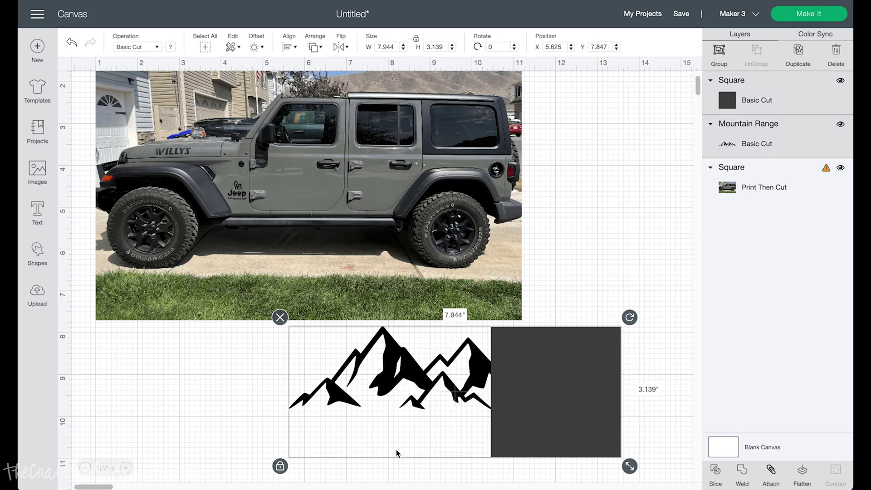
pyautogui.click(715, 474)
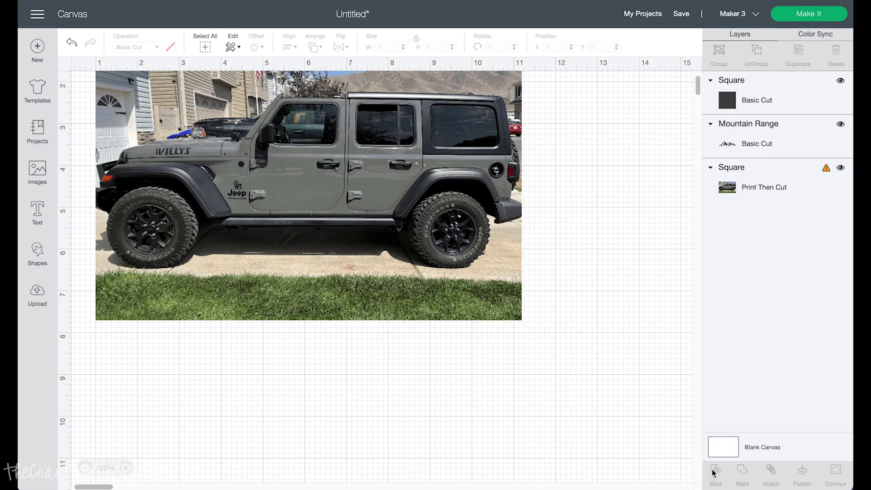
# - Move the sliced square away and delete it along with the cut-off pieces of the mountain range
pyautogui.moveTo(536, 389); pyautogui.dragTo(620, 388)
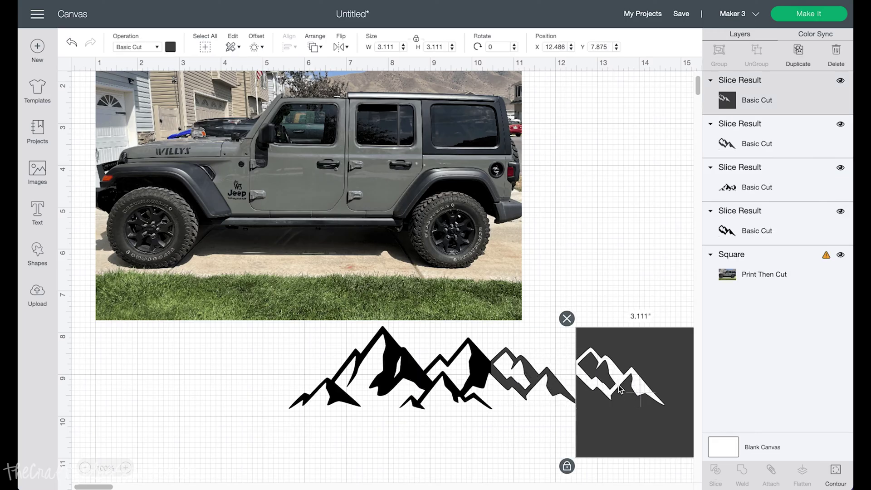
pyautogui.press('Delete')
pyautogui.click(553, 382)
pyautogui.press('Delete')
pyautogui.click(553, 382)
pyautogui.press('Delete')
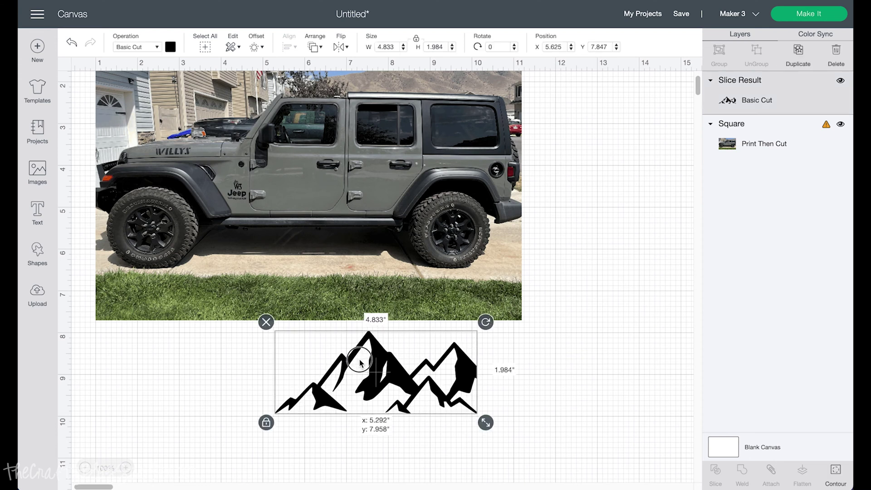
# - Reposition the trimmed mountain range below the photo, then paste the wider mountain range and place it underneath
pyautogui.moveTo(395, 361); pyautogui.dragTo(312, 365)
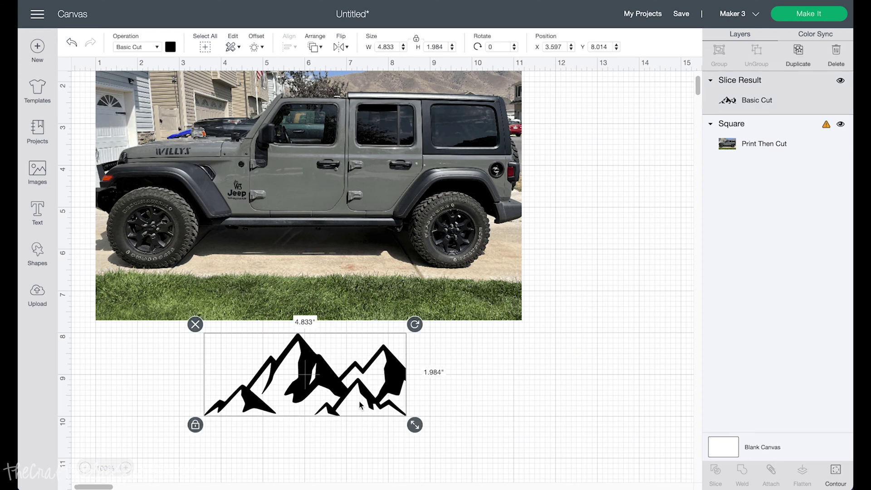
pyautogui.moveTo(360, 405)
pyautogui.mouseDown()
pyautogui.moveTo(335, 404)
pyautogui.moveTo(375, 428)
pyautogui.moveTo(380, 414)
pyautogui.moveTo(368, 399)
pyautogui.mouseUp()
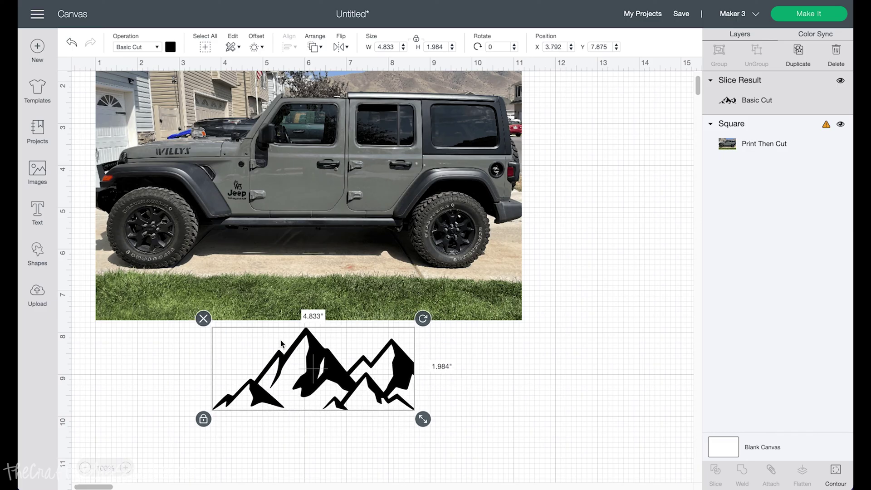
pyautogui.hotkey('ctrl', 'v')
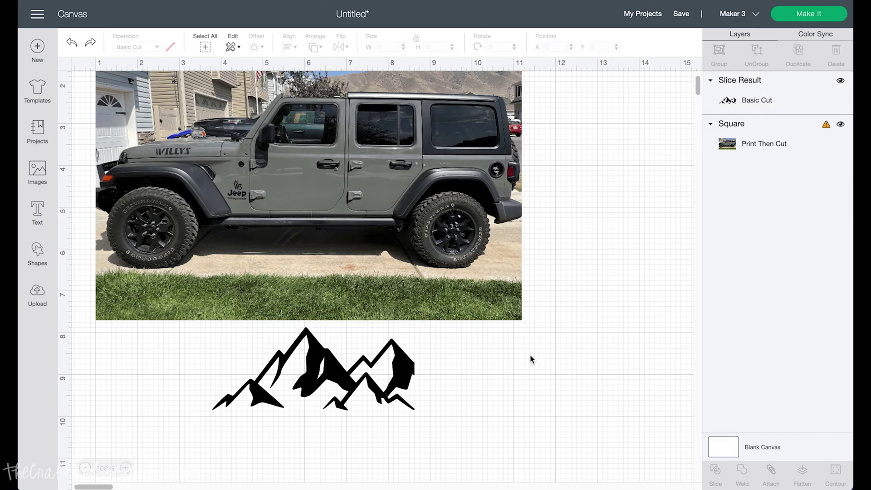
pyautogui.moveTo(343, 279); pyautogui.dragTo(578, 386)
pyautogui.scroll(-5, 588, 267)
pyautogui.moveTo(507, 301); pyautogui.dragTo(400, 359)
pyautogui.click(328, 256)
# - Undo the pasted wider range, the removal of the sliced pieces and the slice itself
pyautogui.hotkey('ctrl', 'z')
pyautogui.hotkey('ctrl', 'z')
pyautogui.hotkey('ctrl', 'z')
pyautogui.hotkey('ctrl', 'z')
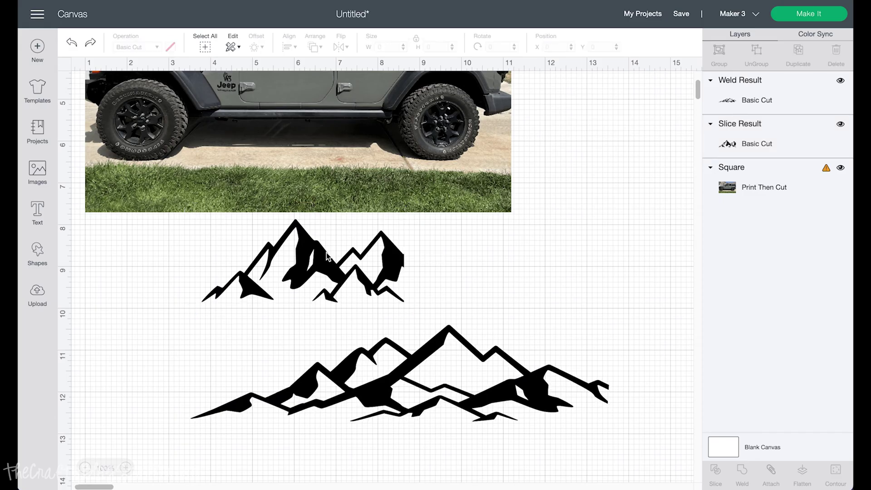
pyautogui.hotkey('ctrl', 'z')
pyautogui.hotkey('ctrl', 'z')
pyautogui.hotkey('ctrl', 'z')
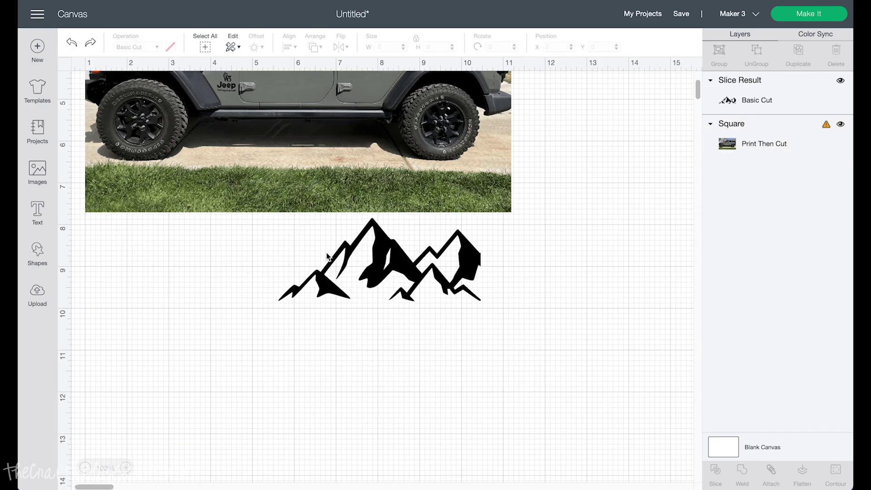
pyautogui.hotkey('ctrl', 'z')
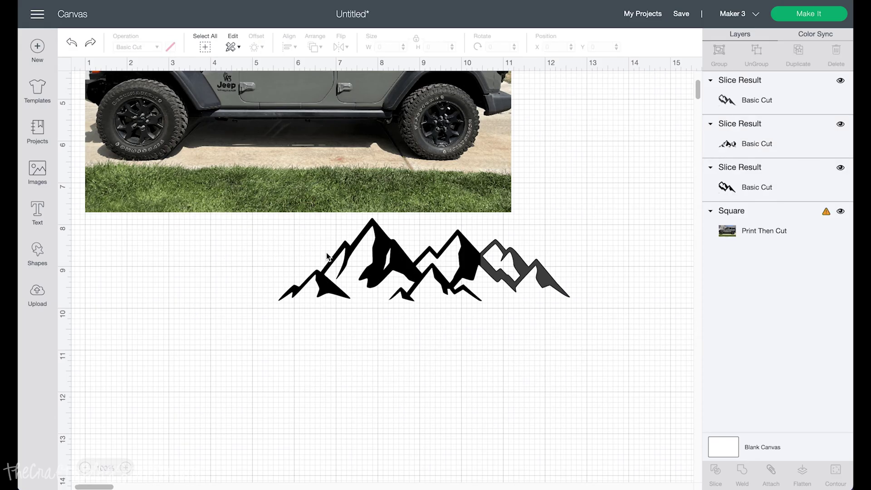
pyautogui.hotkey('ctrl', 'z')
pyautogui.hotkey('ctrl', 'z')
pyautogui.hotkey('ctrl', 'z')
pyautogui.hotkey('ctrl', 'z')
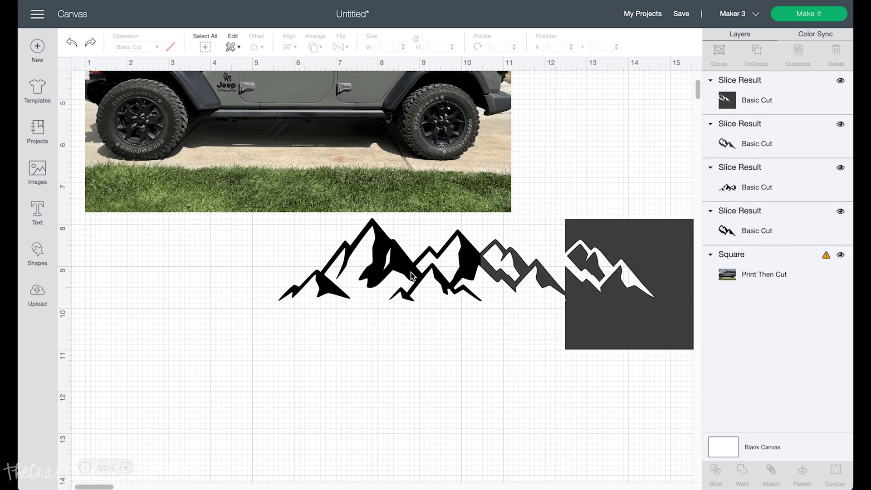
pyautogui.hotkey('ctrl', 'z')
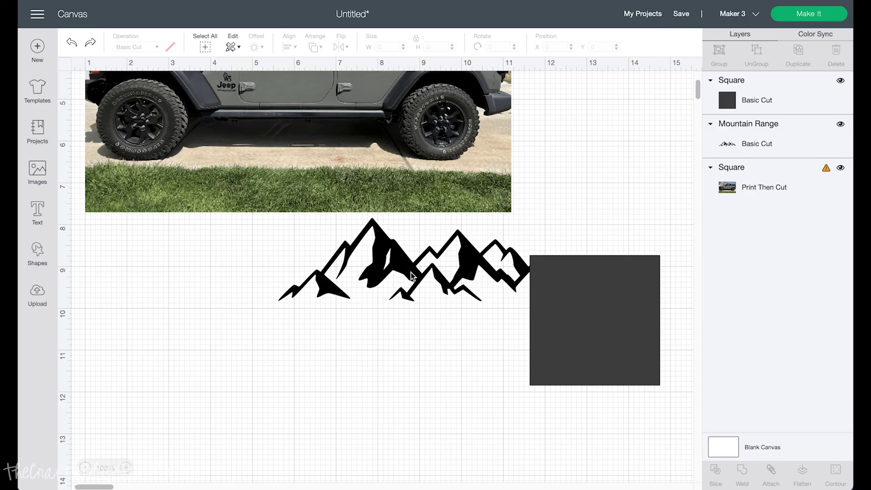
# - Undo the enlargement of the mountain range and delete the square beside it
pyautogui.hotkey('ctrl', 'z')
pyautogui.click(560, 288)
pyautogui.press('Delete')
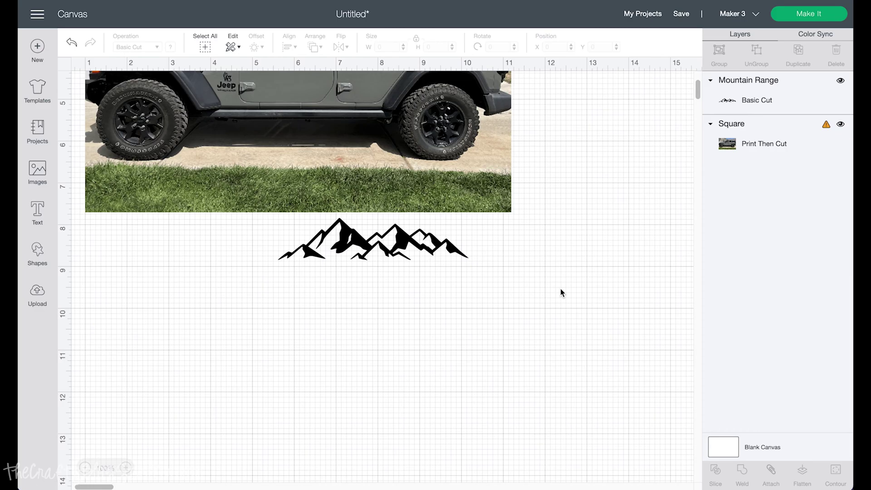
# - Paste the wider mountain range and place it below the small one at about X 3.083, Y 9.458
pyautogui.hotkey('ctrl', 'v')
pyautogui.moveTo(333, 236); pyautogui.dragTo(427, 336)
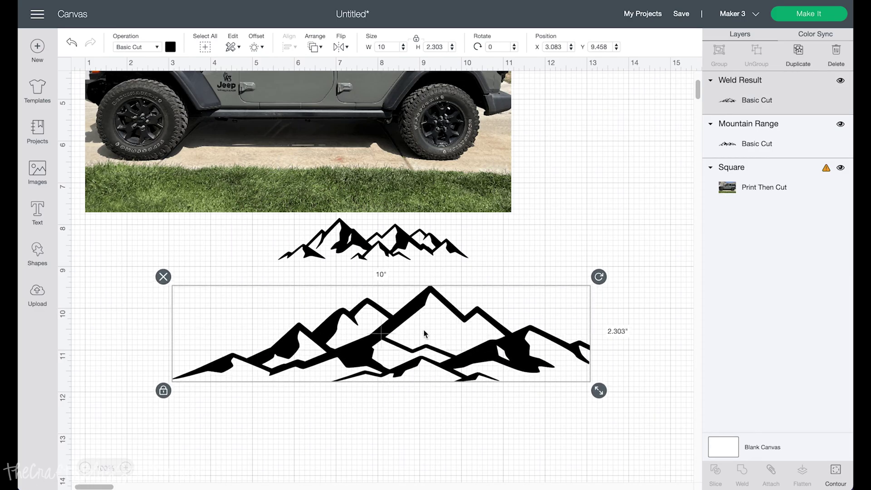
pyautogui.click(401, 244)
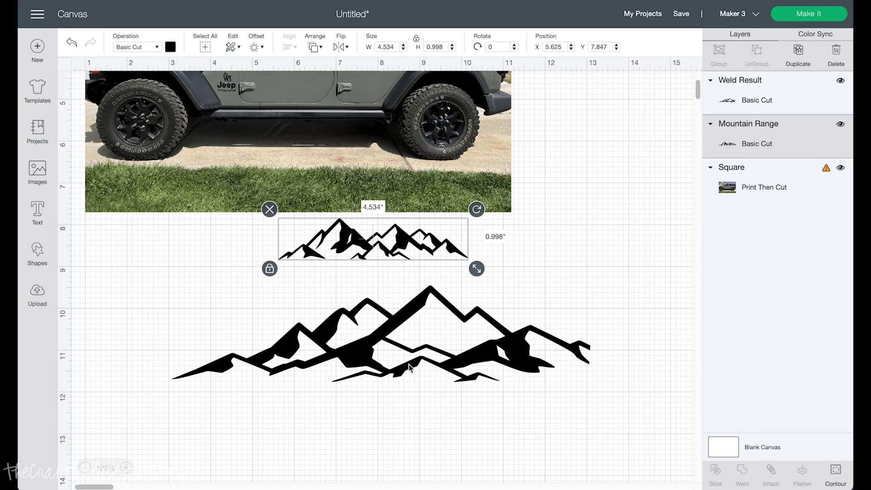
pyautogui.click(393, 368)
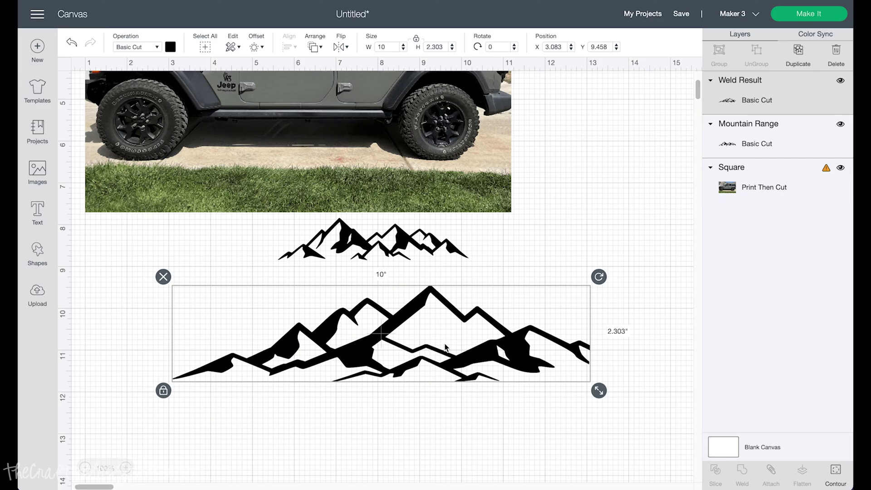
# - Fit the wider mountain range along the Jeep's lower doors at about 4.505 by 1.037 inches
pyautogui.scroll(5, 445, 348)
pyautogui.moveTo(376, 432); pyautogui.dragTo(423, 163)
pyautogui.moveTo(628, 220); pyautogui.dragTo(405, 150)
pyautogui.moveTo(353, 132); pyautogui.dragTo(353, 182)
pyautogui.moveTo(405, 220)
pyautogui.mouseDown()
pyautogui.moveTo(390, 222)
pyautogui.moveTo(399, 221)
pyautogui.mouseUp()
pyautogui.moveTo(315, 204); pyautogui.dragTo(315, 205)
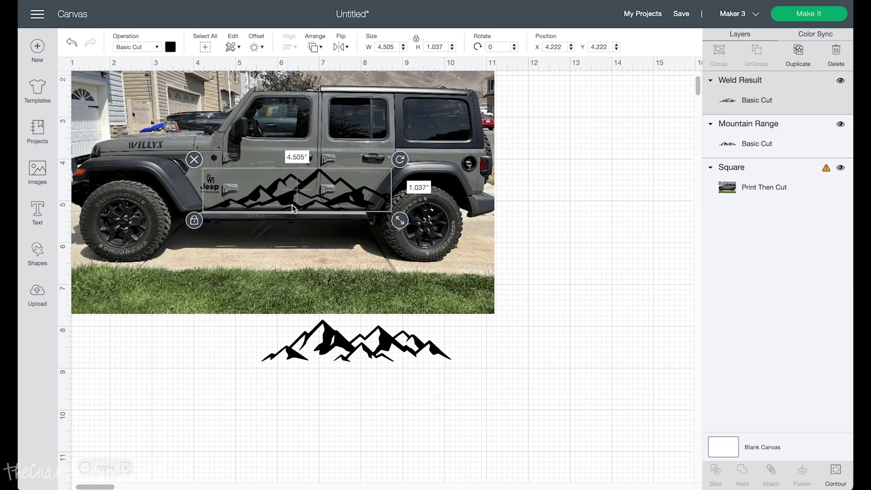
pyautogui.click(202, 220)
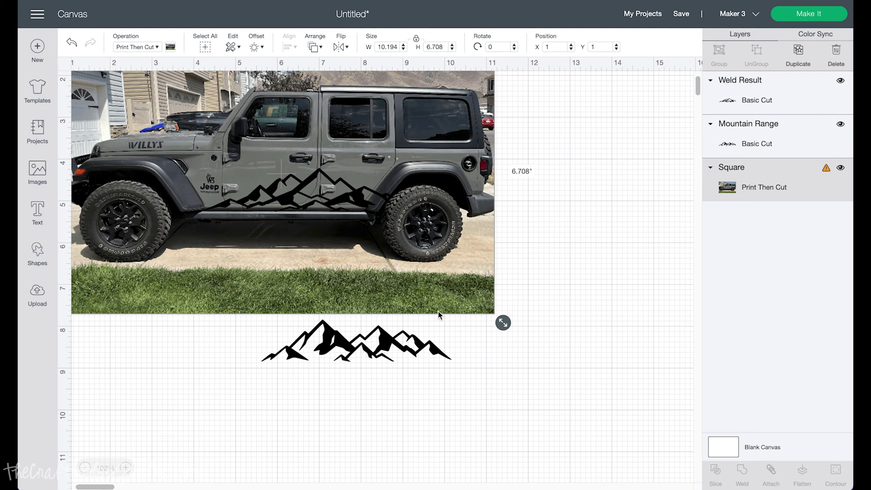
# - Delete the unused mountain range below the photo and the Jeep photo itself
pyautogui.click(401, 349)
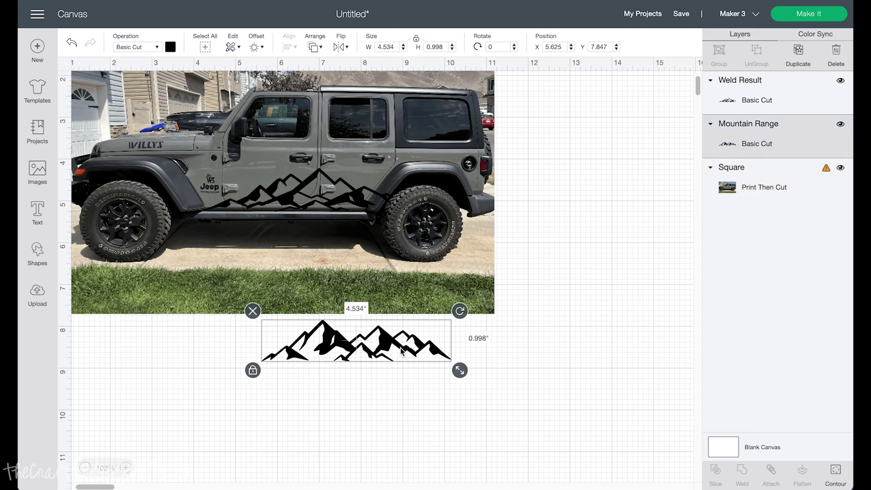
pyautogui.press('Delete')
pyautogui.click(353, 279)
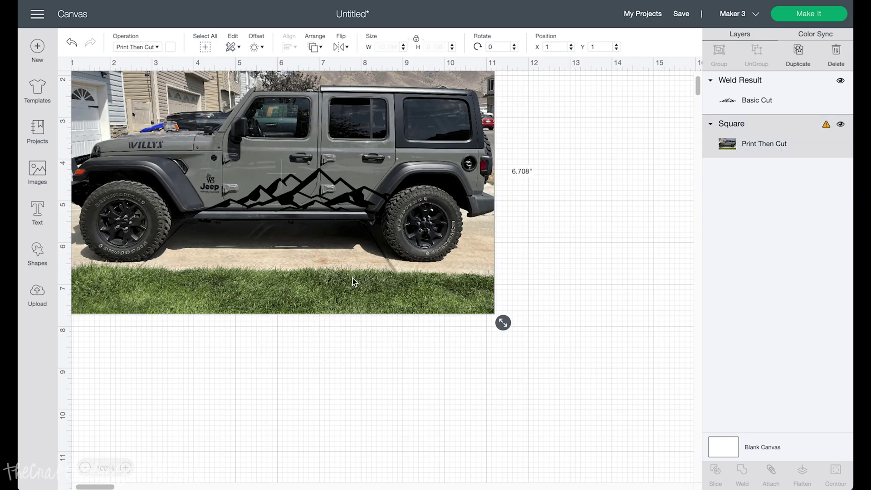
pyautogui.scroll(3, 421, 254)
pyautogui.hscroll(1, 421, 254)
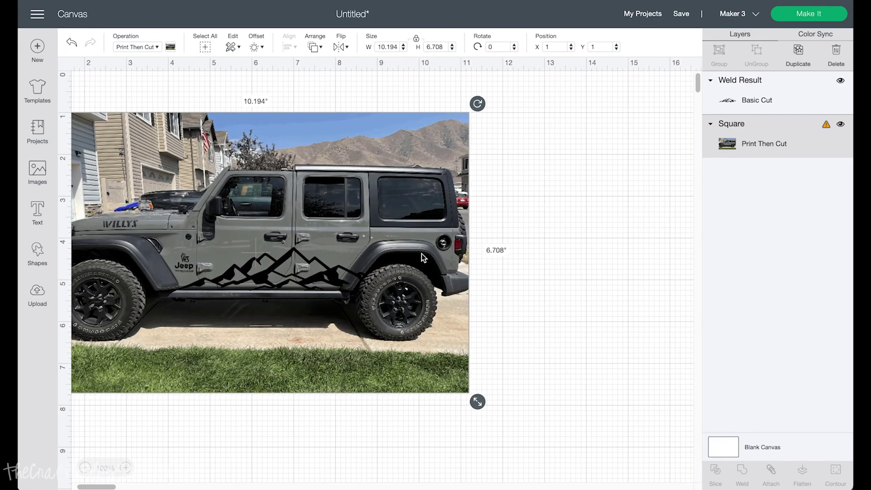
pyautogui.hscroll(-2, 135, 152)
pyautogui.click(103, 105)
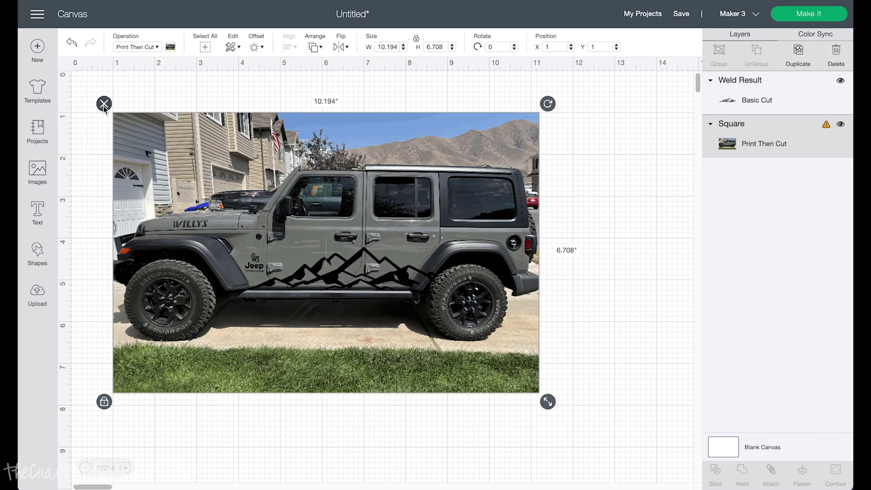
# - Move the remaining mountain range higher on the canvas and set its width to 72 inches
pyautogui.click(329, 279)
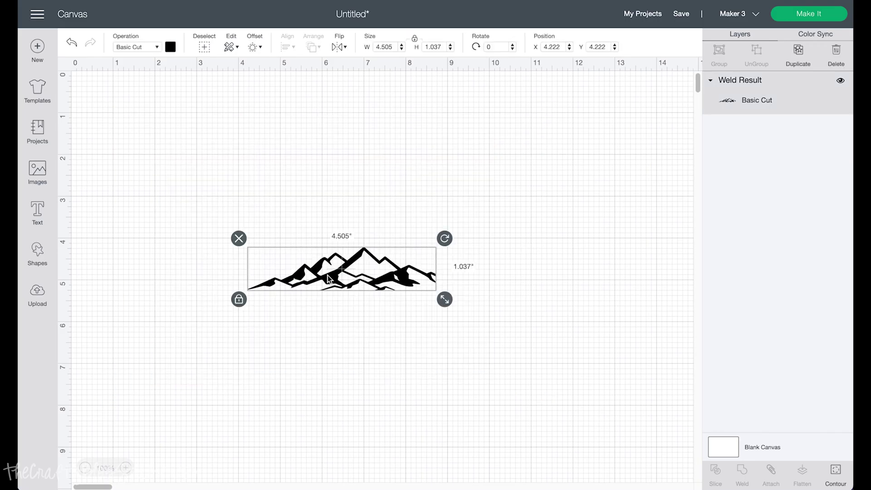
pyautogui.moveTo(324, 251); pyautogui.dragTo(288, 145)
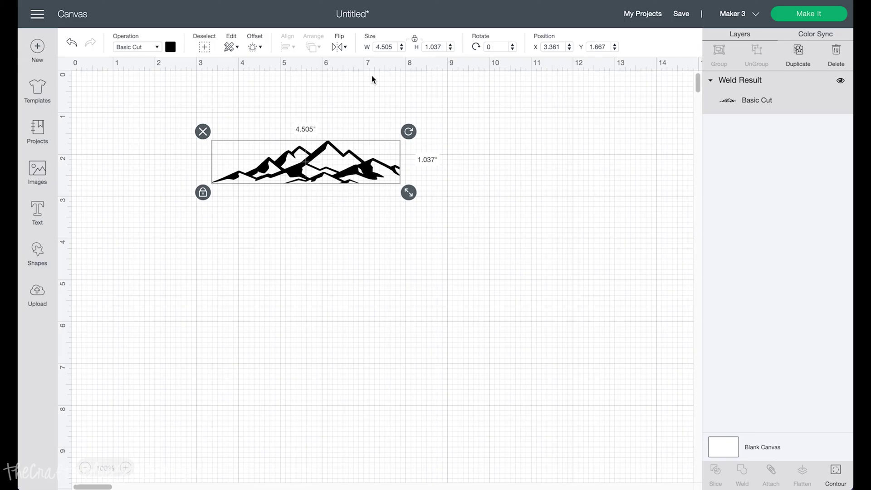
pyautogui.click(387, 46)
pyautogui.write('72')
pyautogui.press('Return')
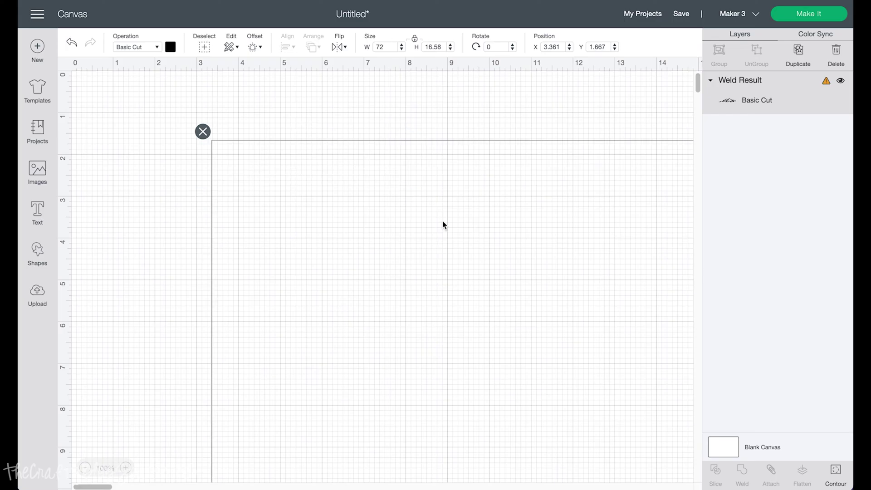
# - Move the enlarged mountain range to the canvas origin at X 0, Y 0
pyautogui.click(86, 468)
pyautogui.click(86, 468)
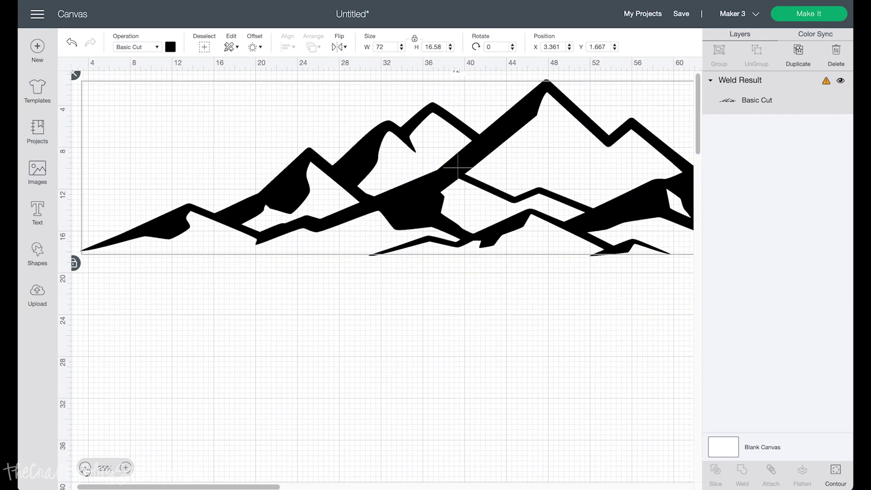
pyautogui.moveTo(443, 185); pyautogui.dragTo(397, 173)
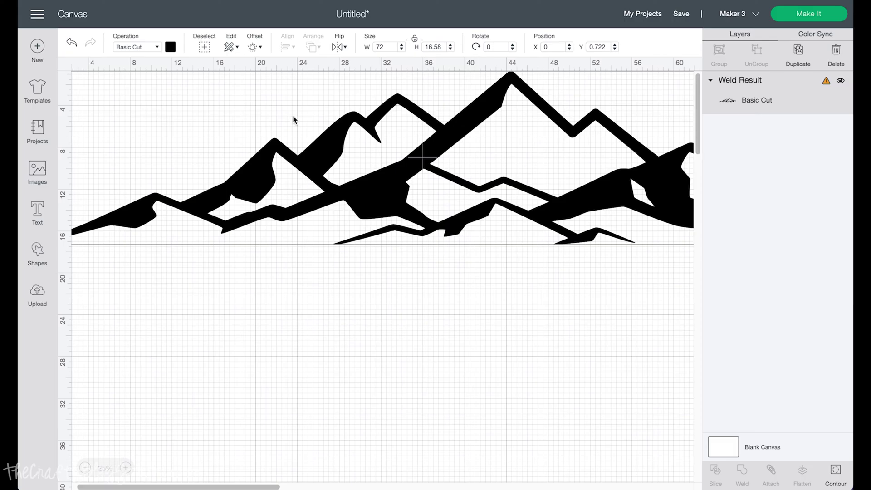
pyautogui.click(383, 168)
pyautogui.moveTo(383, 170); pyautogui.dragTo(362, 186)
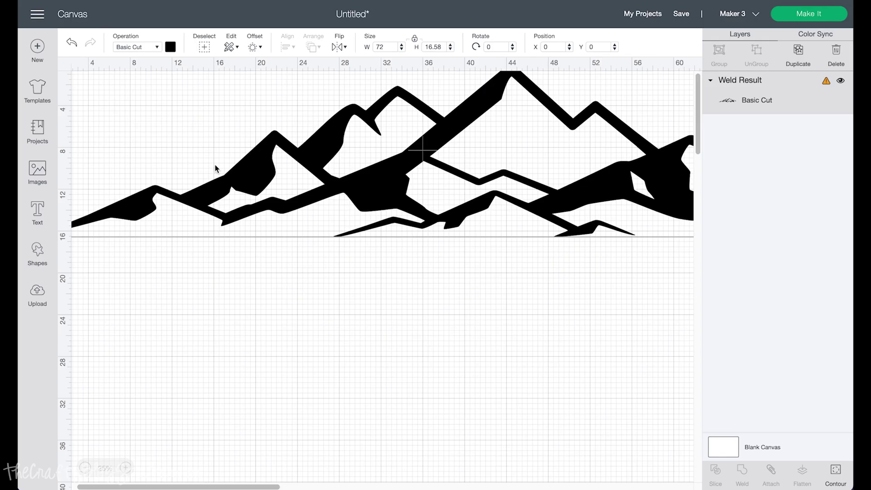
# - Add a square and place it below the mountain range at about X 21.25, Y 22.611
pyautogui.click(40, 256)
pyautogui.click(84, 144)
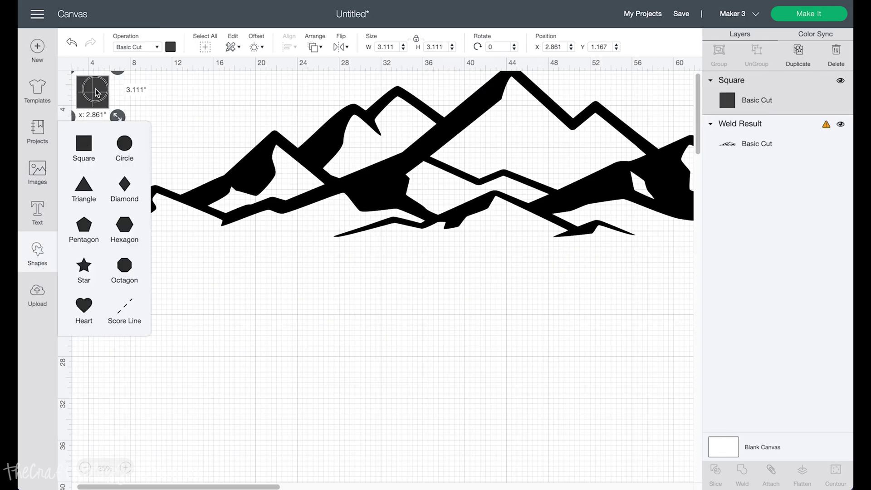
pyautogui.moveTo(97, 83); pyautogui.dragTo(290, 308)
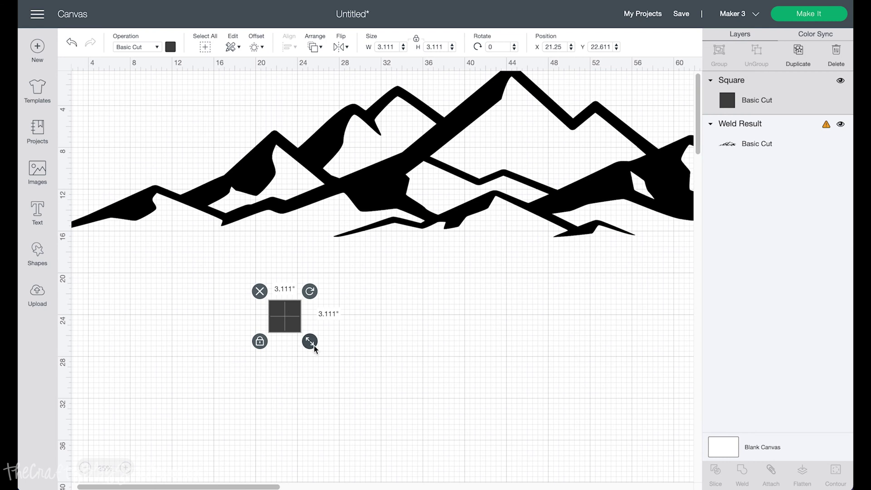
# - Unlock the square's proportions and set its height to 11.75 inches
pyautogui.click(417, 40)
pyautogui.click(350, 188)
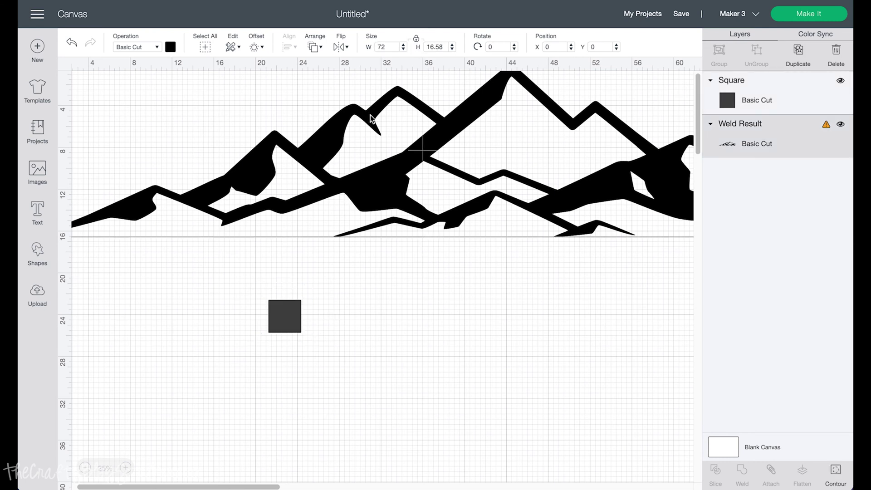
pyautogui.doubleClick(386, 47)
pyautogui.click(290, 308)
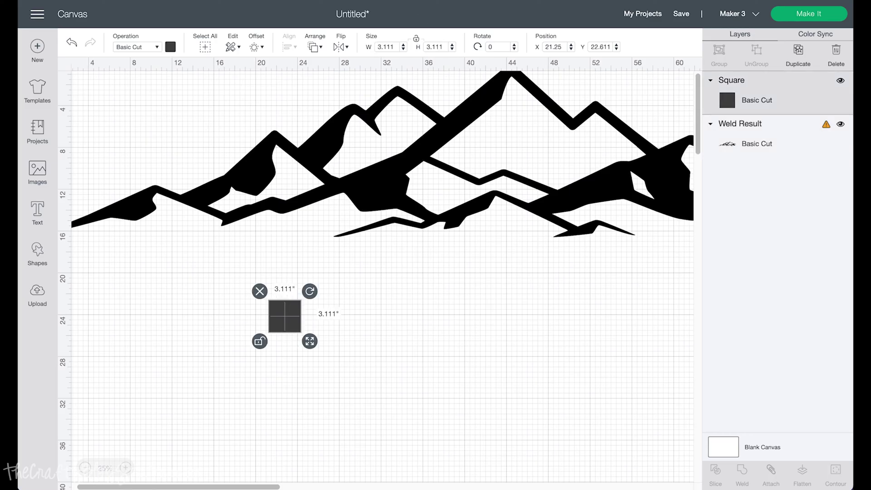
pyautogui.click(399, 156)
pyautogui.click(417, 39)
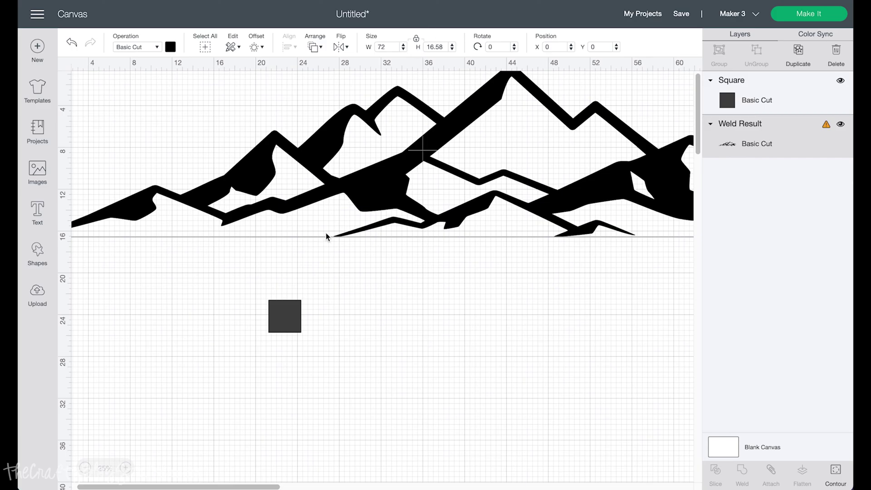
pyautogui.click(289, 325)
pyautogui.doubleClick(436, 47)
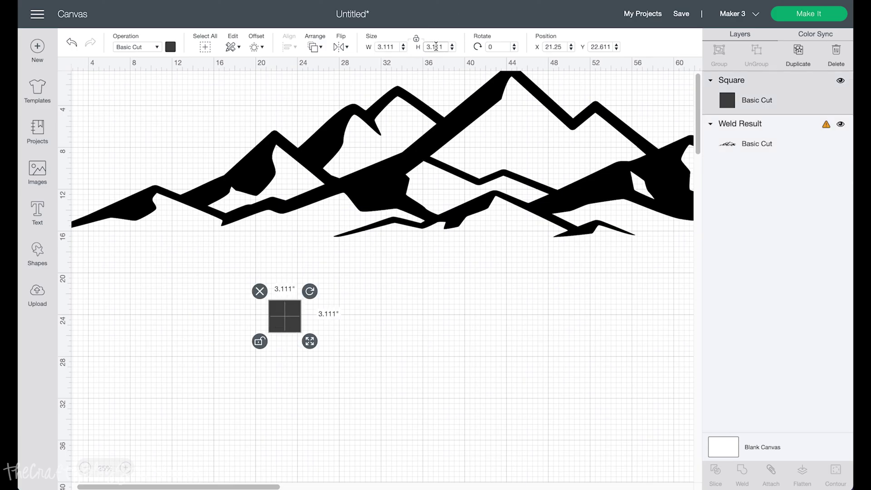
pyautogui.write('11.75')
pyautogui.press('Return')
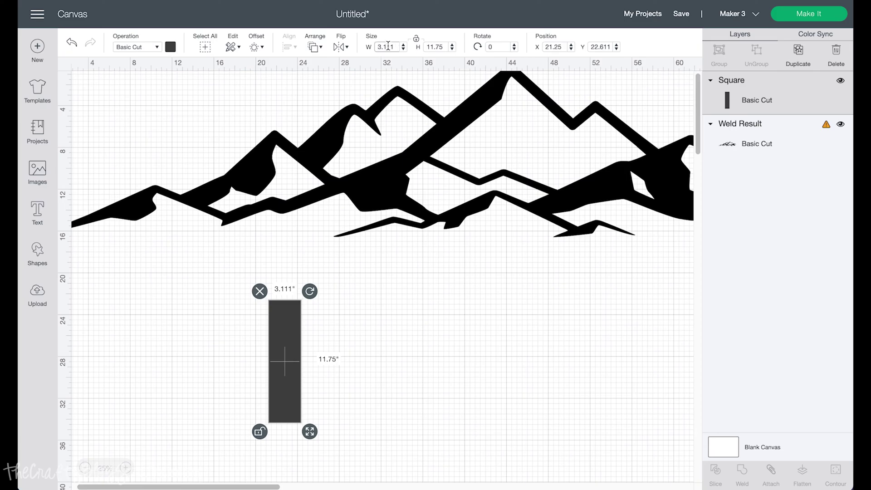
# - Set the square's width to 73 inches and change its material color to white
pyautogui.write('73')
pyautogui.doubleClick(388, 47)
pyautogui.write('73')
pyautogui.press('Return')
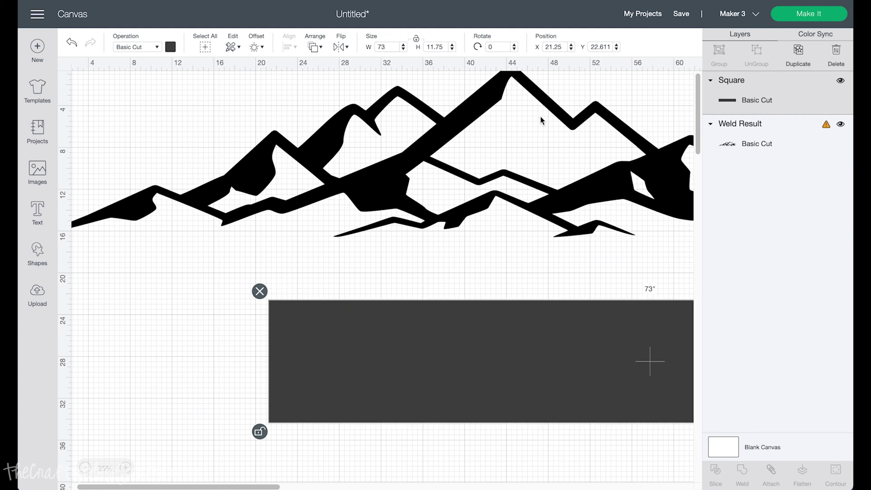
pyautogui.click(171, 47)
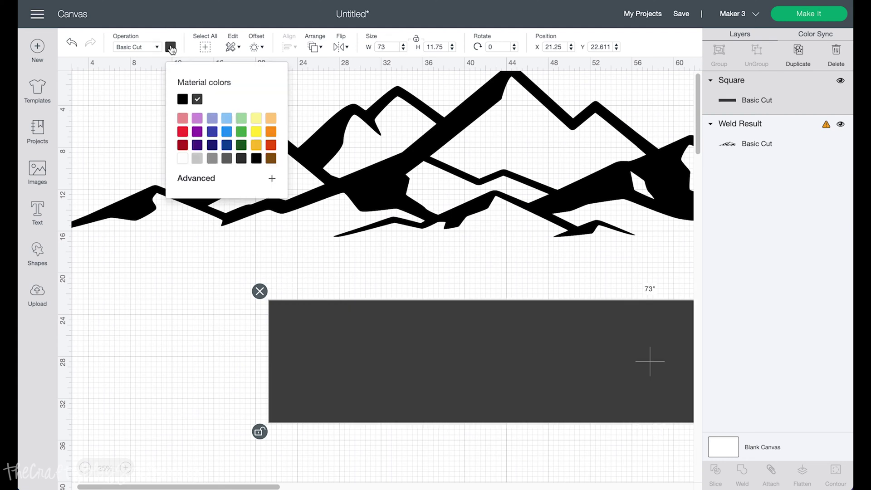
pyautogui.click(182, 158)
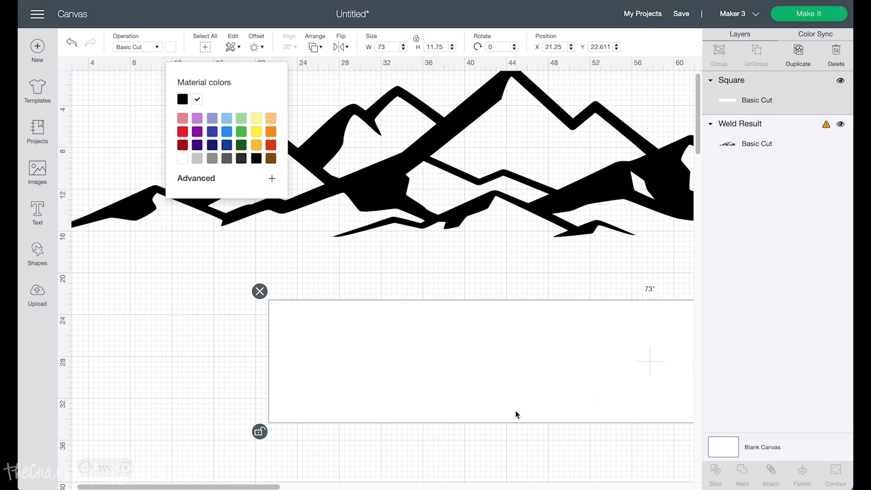
# - Send the white rectangle behind the mountain range and place it at X 0, Y 5.111 across the lower mountains
pyautogui.moveTo(515, 414); pyautogui.dragTo(393, 382)
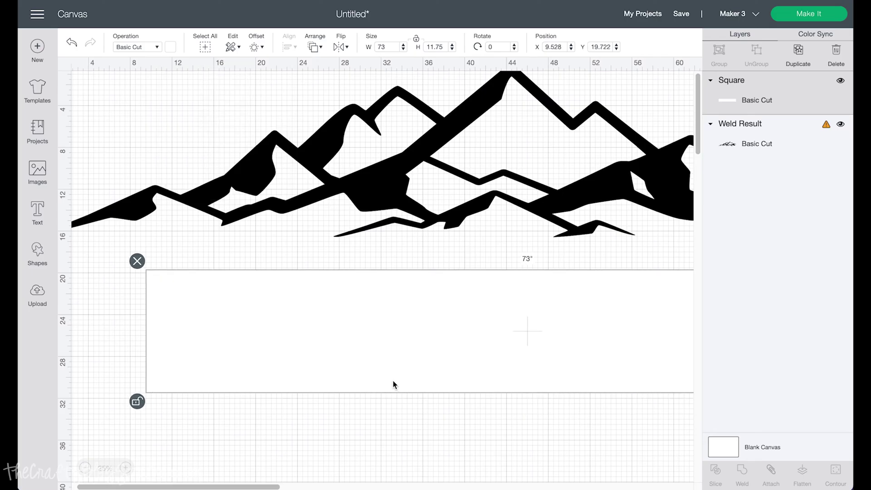
pyautogui.moveTo(779, 143); pyautogui.dragTo(769, 92)
pyautogui.moveTo(460, 386); pyautogui.dragTo(298, 235)
pyautogui.hscroll(5, 321, 332)
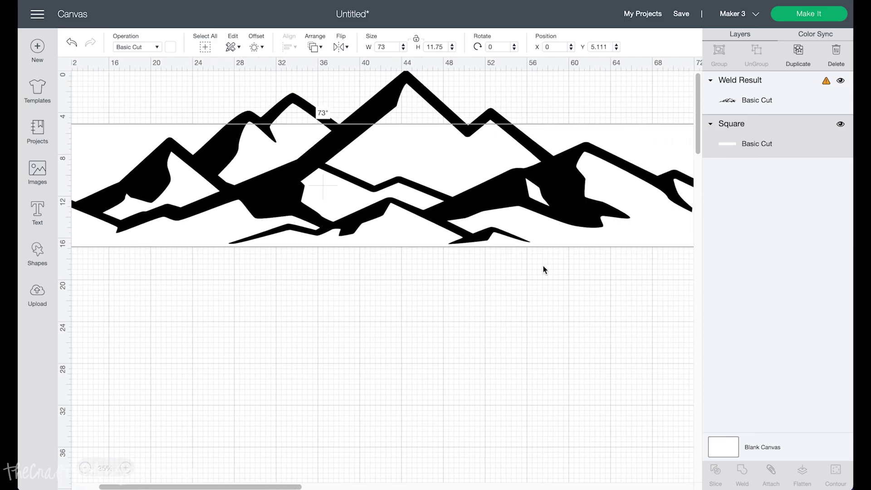
# - Move the mountain range down off the white rectangle and duplicate the rectangle
pyautogui.click(361, 277)
pyautogui.moveTo(361, 278); pyautogui.dragTo(359, 188)
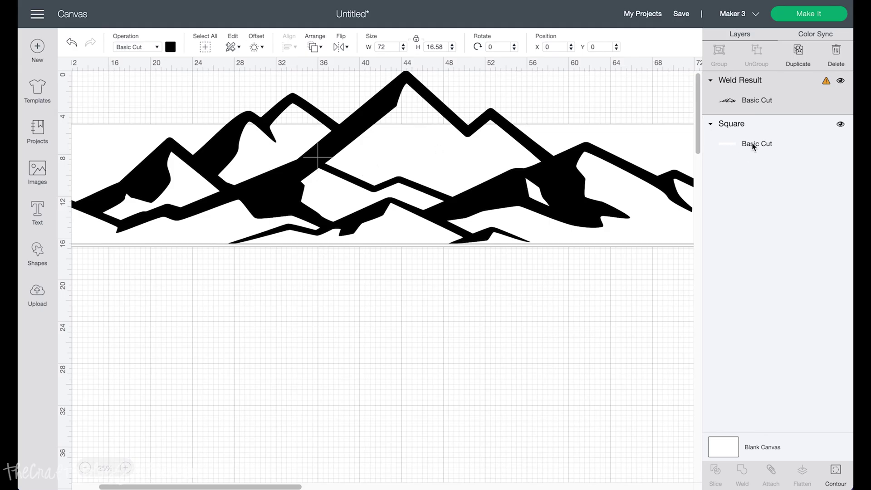
pyautogui.scroll(-2, 545, 213)
pyautogui.moveTo(510, 201); pyautogui.dragTo(540, 418)
pyautogui.click(383, 153)
pyautogui.hotkey('ctrl', 'd')
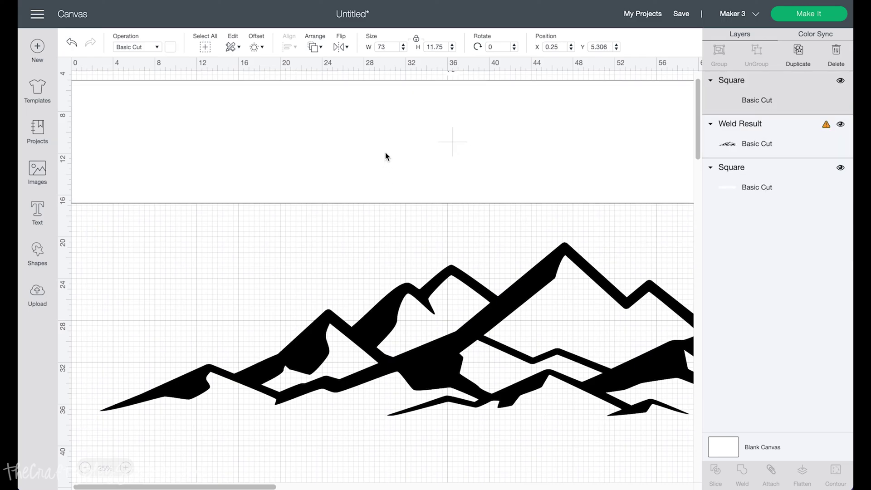
# - Move both white rectangles lower on the canvas and return the mountain range to X 0, Y 0
pyautogui.moveTo(385, 155); pyautogui.dragTo(385, 371)
pyautogui.moveTo(360, 180); pyautogui.dragTo(361, 487)
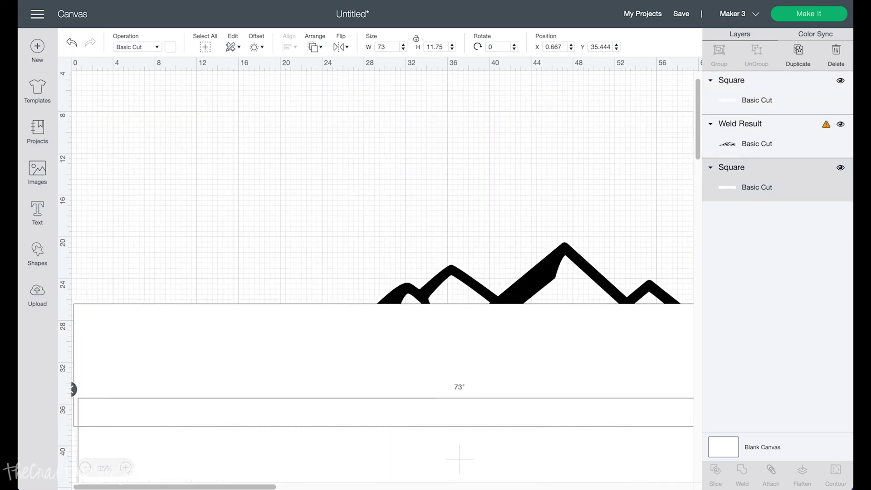
pyautogui.moveTo(525, 282); pyautogui.dragTo(487, 43)
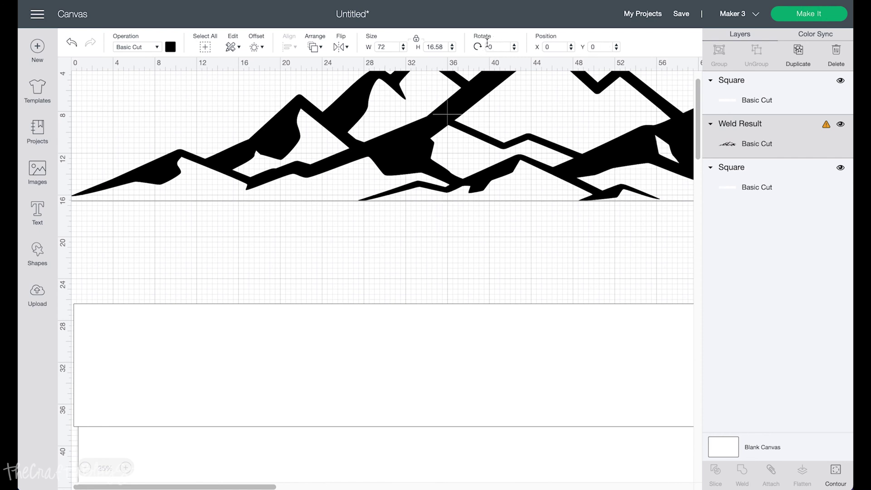
# - Send the duplicate rectangle to the bottom of the layer order and move it to about X 0.861, Y 23.194
pyautogui.scroll(1, 492, 137)
pyautogui.moveTo(731, 100); pyautogui.dragTo(720, 177)
pyautogui.scroll(10, 438, 384)
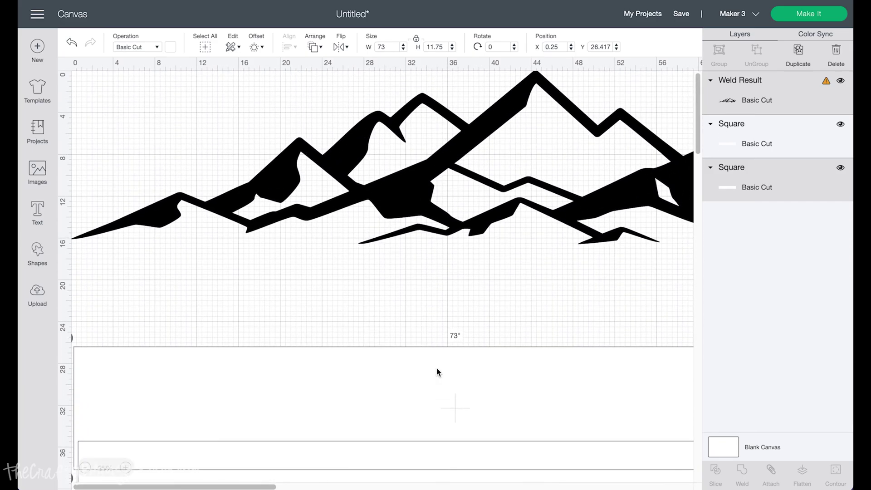
pyautogui.click(417, 168)
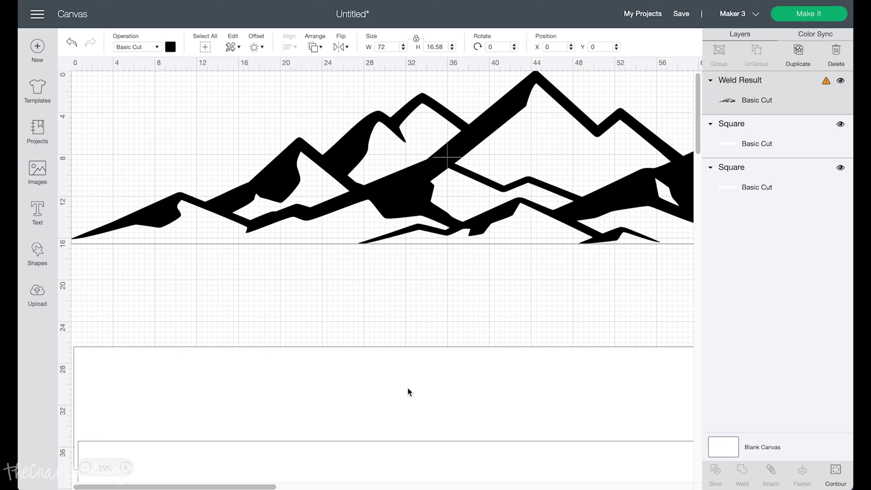
pyautogui.moveTo(409, 391); pyautogui.dragTo(414, 354)
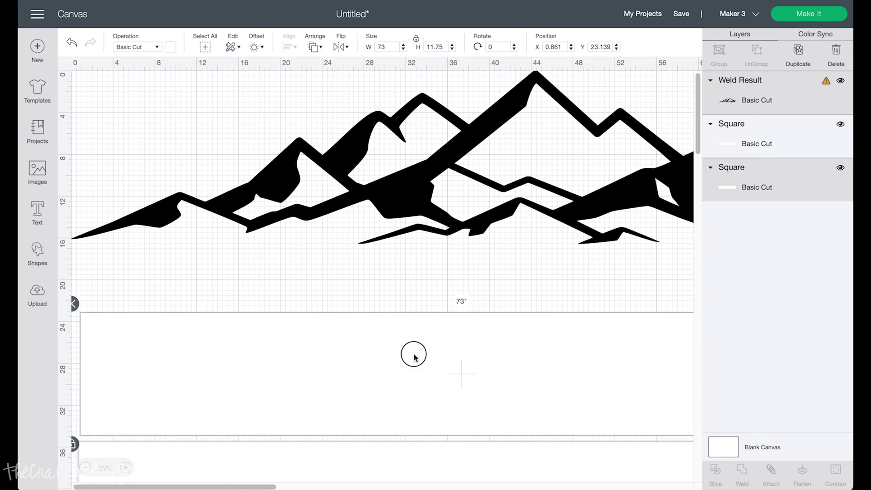
pyautogui.click(414, 354)
# - Set the duplicate rectangle's height to 6 inches, keeping its proportions unlocked
pyautogui.press('Return')
pyautogui.click(417, 41)
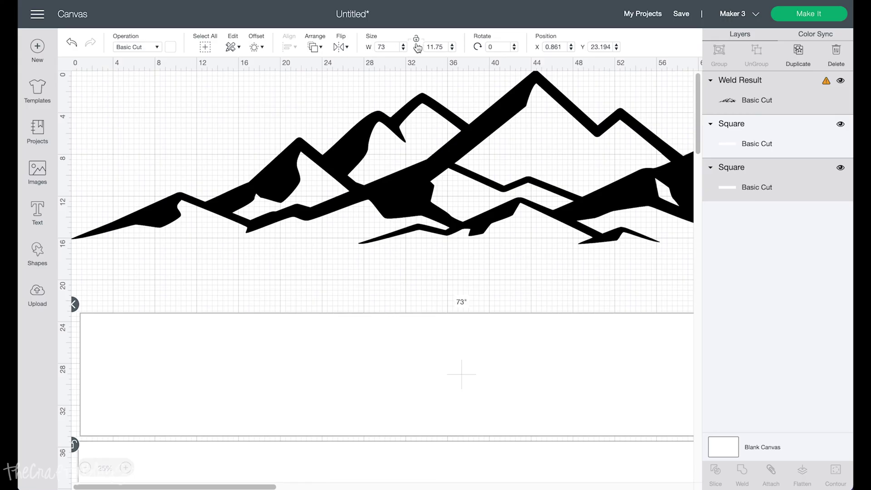
pyautogui.doubleClick(435, 46)
pyautogui.write('6')
pyautogui.press('Return')
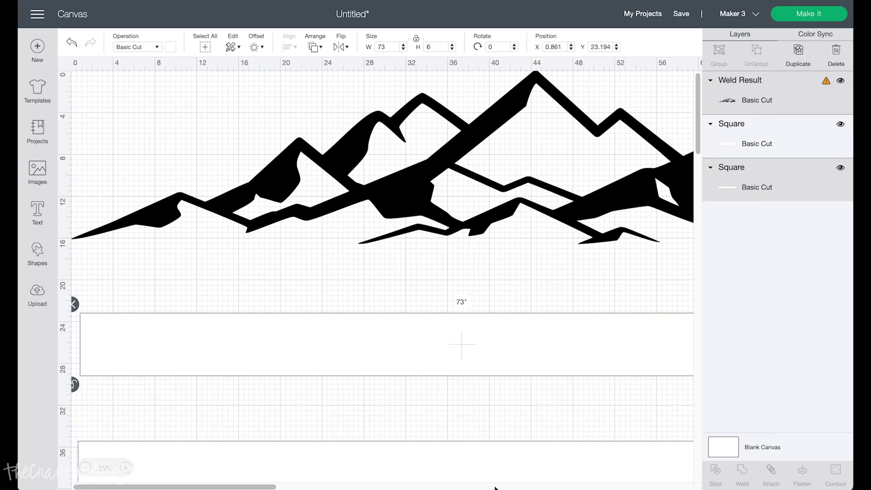
# - Position the taller rectangle behind the lower mountains and the 6-inch-high rectangle at X 0, Y 0 behind the peaks
pyautogui.moveTo(495, 482); pyautogui.dragTo(476, 210)
pyautogui.click(120, 159)
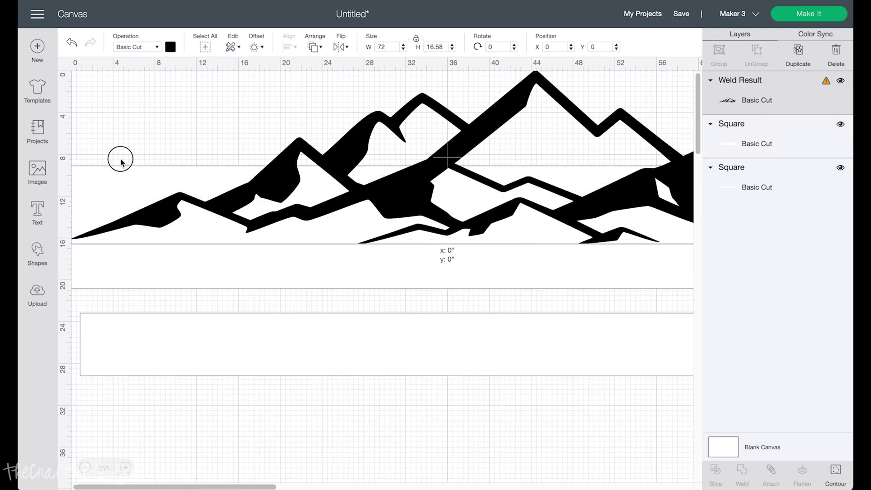
pyautogui.click(178, 275)
pyautogui.moveTo(179, 275); pyautogui.dragTo(175, 235)
pyautogui.moveTo(264, 321); pyautogui.dragTo(227, 36)
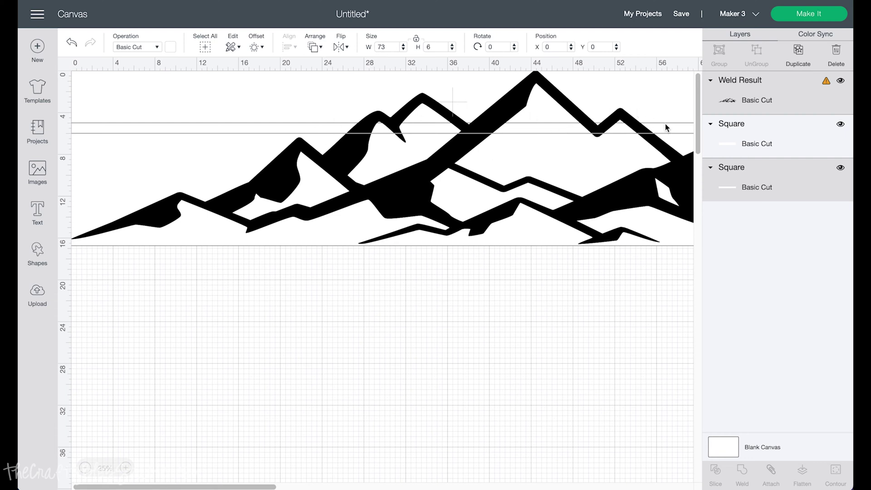
# - Add a star and place it below the mountain range at about X 22.833, Y 19.889
pyautogui.click(42, 258)
pyautogui.click(88, 262)
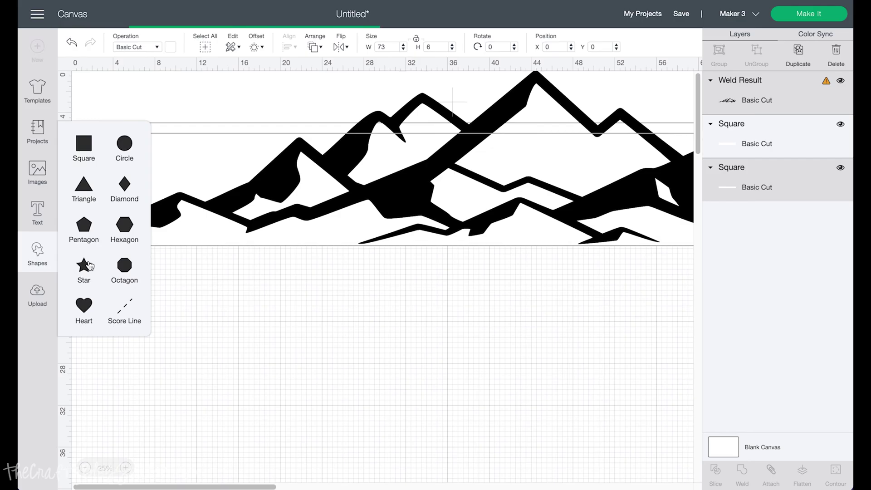
pyautogui.click(94, 84)
pyautogui.moveTo(94, 84); pyautogui.dragTo(327, 284)
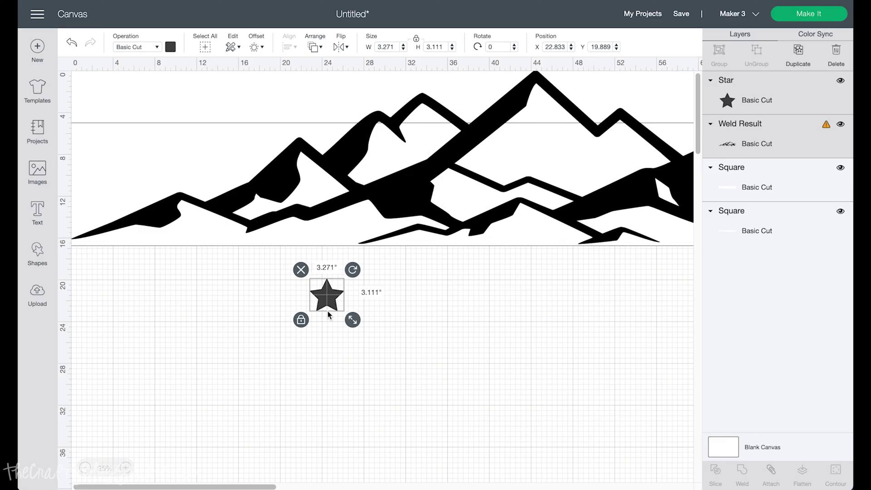
# - Set the star's width to 0.8 inches and move it beside the mountain slope at about X 25.611, Y 5.111
pyautogui.doubleClick(394, 44)
pyautogui.press('BackSpace')
pyautogui.press('Return')
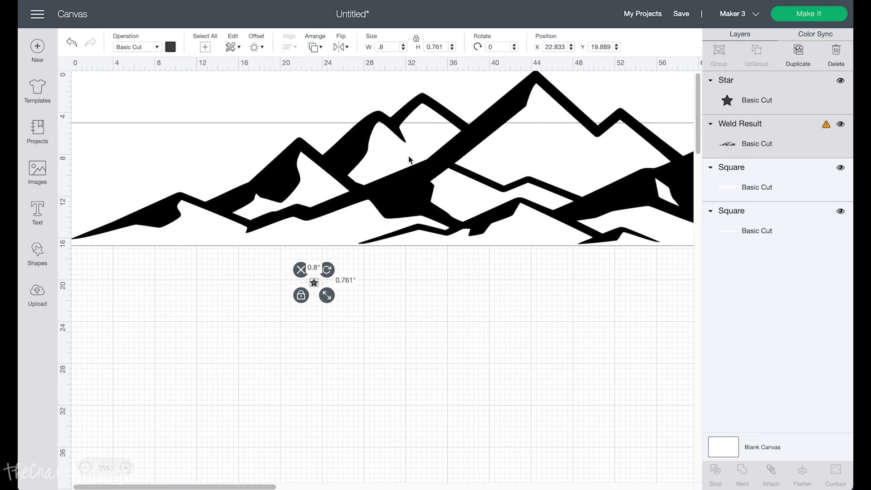
pyautogui.moveTo(316, 284); pyautogui.dragTo(345, 131)
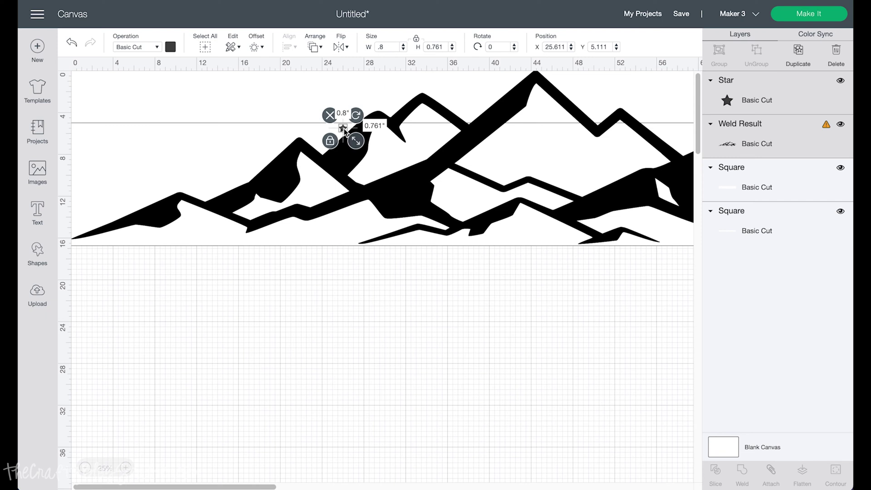
# - Duplicate the star and place the copy beside the opposite mountain slope at about X 55.528, Y 5.028
pyautogui.hotkey('ctrl', 'd')
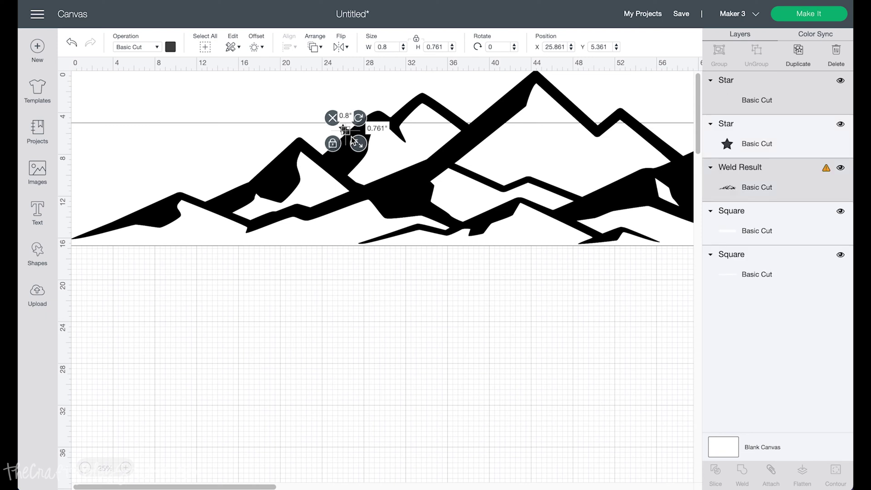
pyautogui.moveTo(347, 133); pyautogui.dragTo(658, 131)
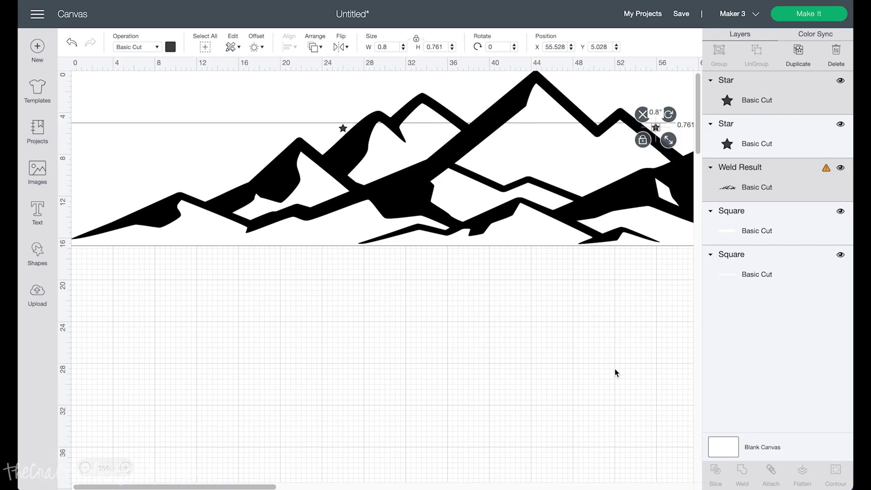
pyautogui.click(592, 391)
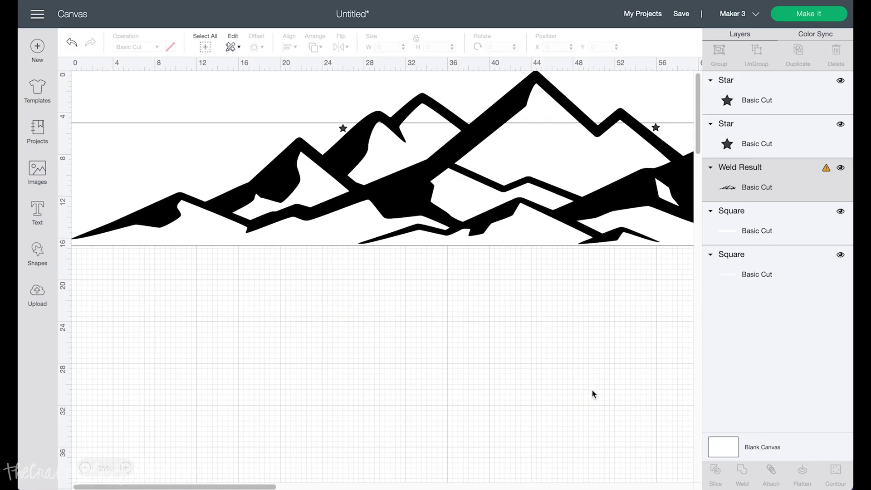
# - Hide both white rectangles and weld the two stars to the mountain range
pyautogui.click(842, 212)
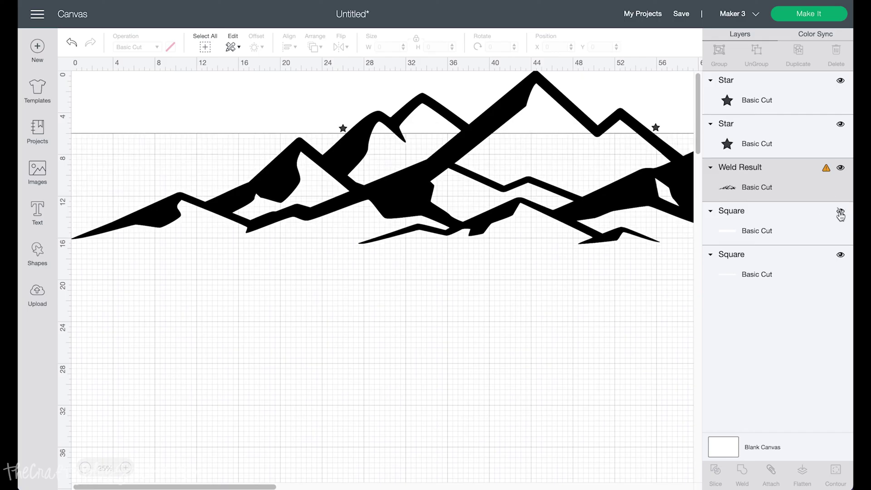
pyautogui.click(841, 257)
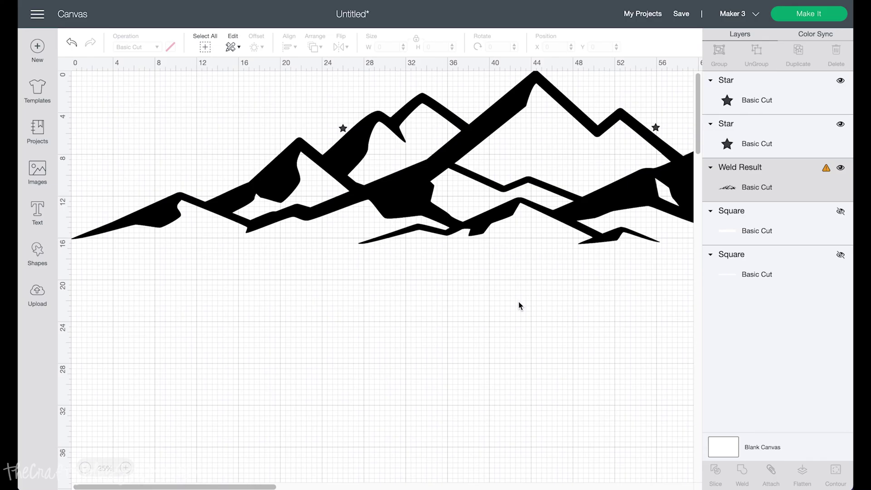
pyautogui.hotkey('ctrl', 'a')
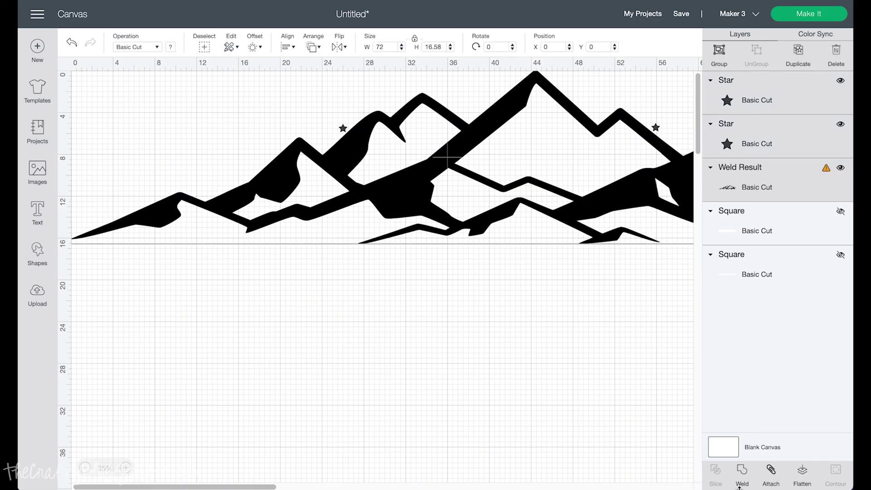
pyautogui.click(743, 472)
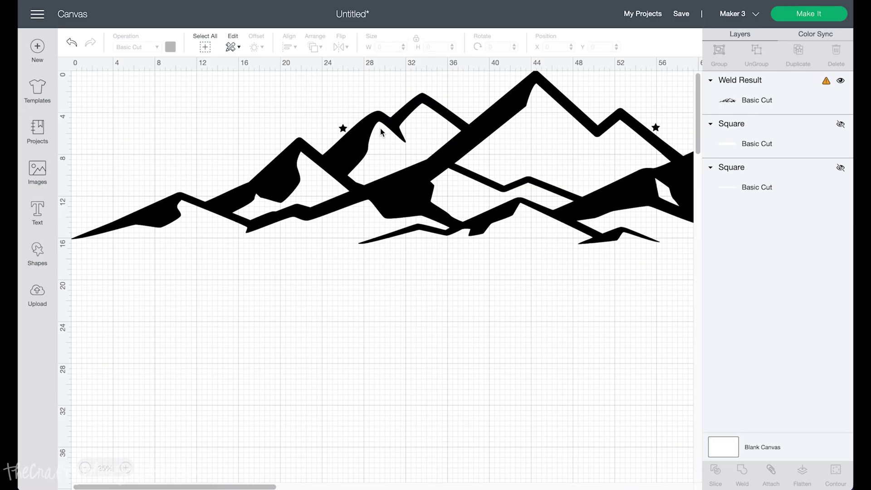
# - Duplicate the welded mountain range and move the copy down to about X 0.25, Y 5.972
pyautogui.click(454, 151)
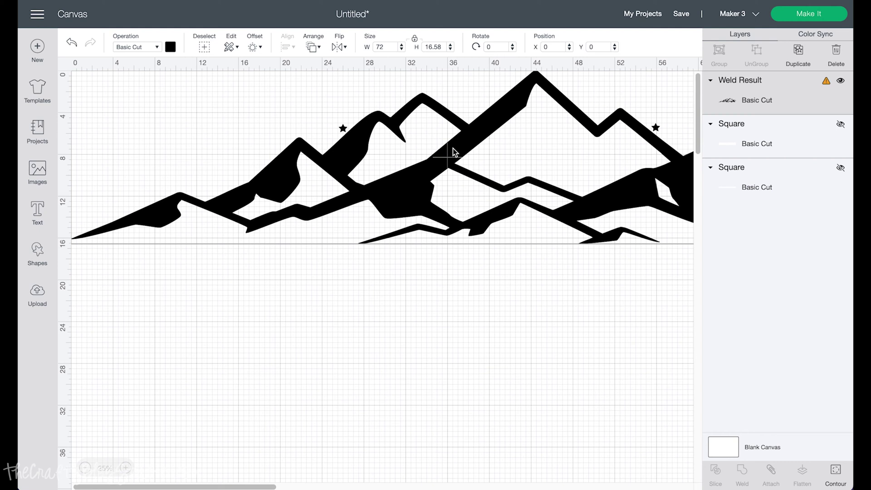
pyautogui.hotkey('ctrl', 'd')
pyautogui.moveTo(454, 152); pyautogui.dragTo(455, 212)
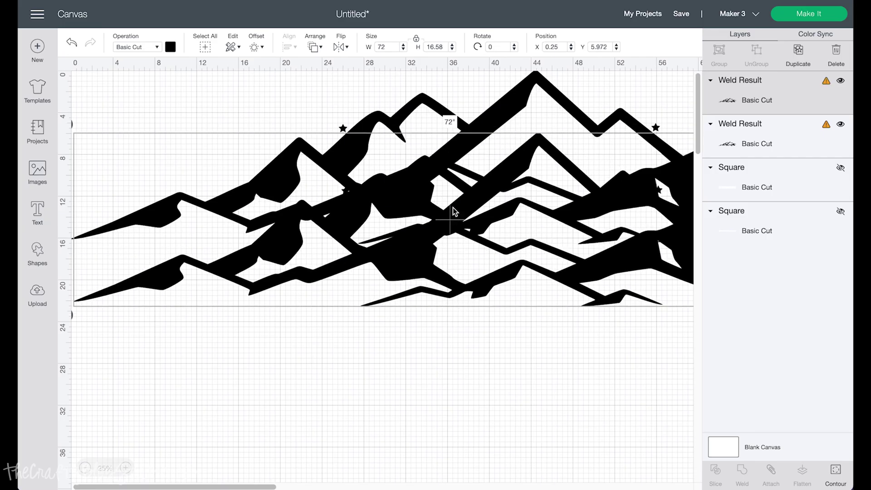
# - Center the two mountain ranges on each other and move them together to about X 0.028, Y 0
pyautogui.moveTo(498, 368); pyautogui.dragTo(255, 110)
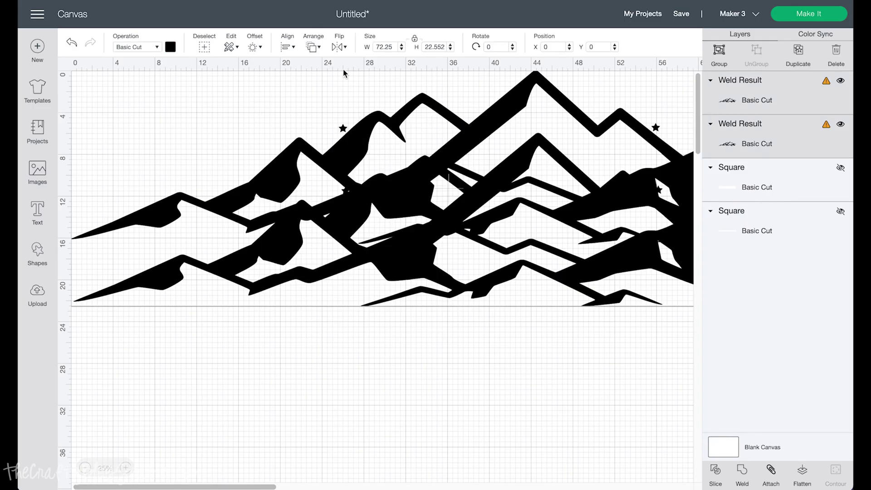
pyautogui.click(295, 46)
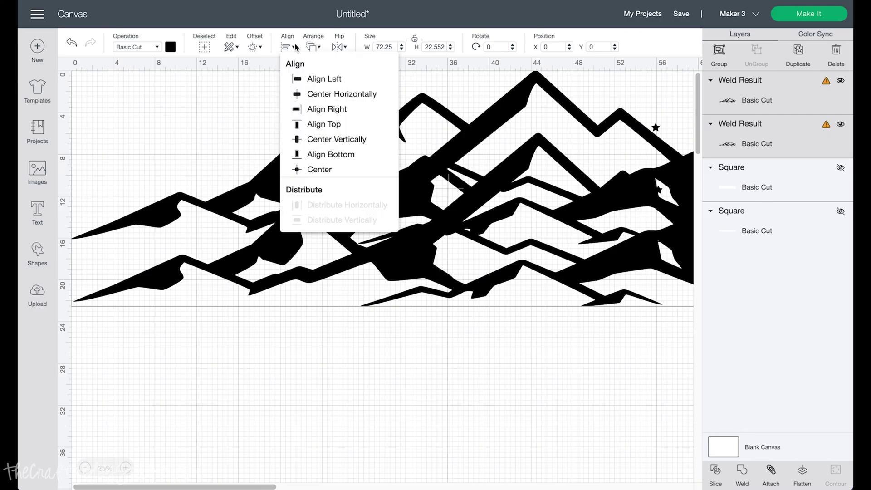
pyautogui.click(319, 169)
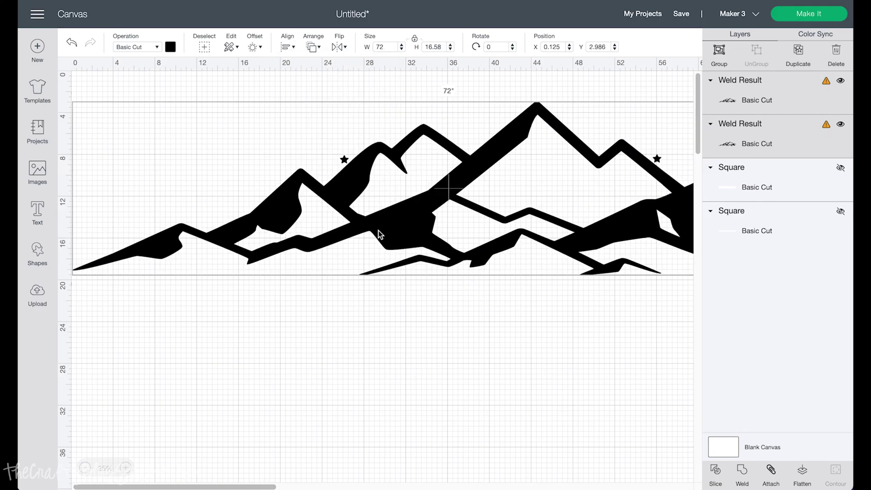
pyautogui.click(463, 291)
pyautogui.moveTo(468, 305); pyautogui.dragTo(271, 97)
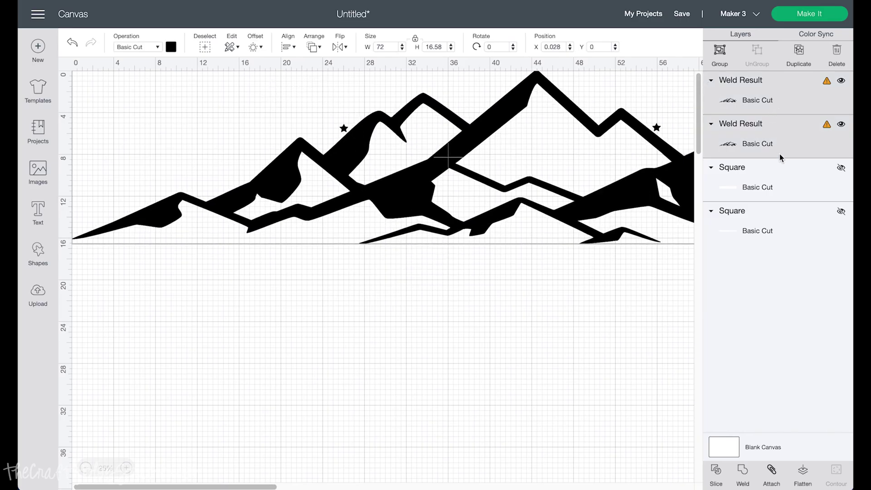
# - Show both hidden white rectangles again and select the topmost mountain range layer
pyautogui.click(841, 167)
pyautogui.click(840, 211)
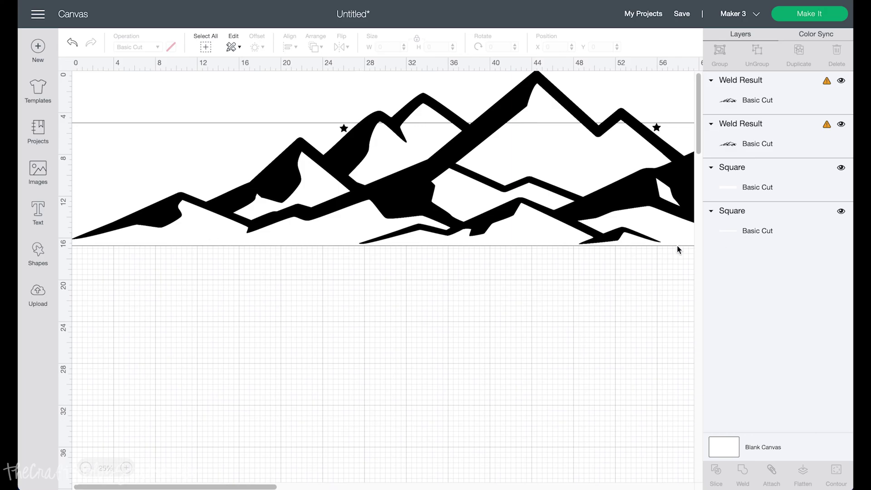
pyautogui.click(784, 94)
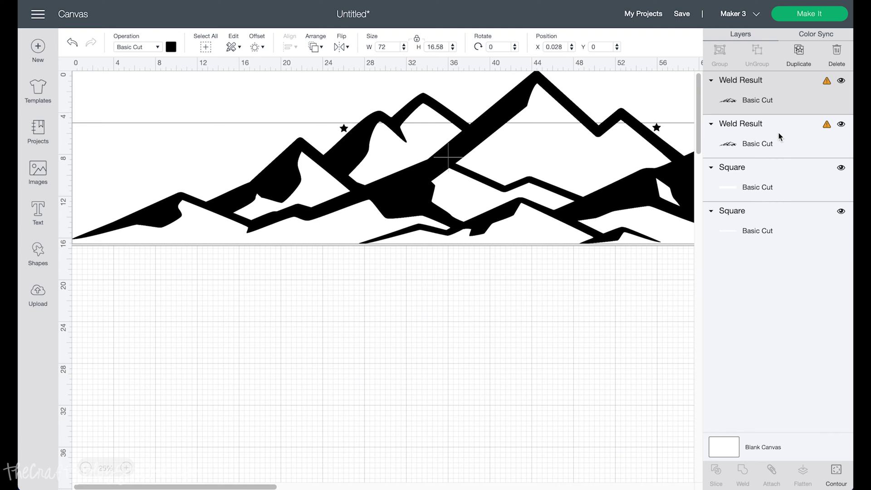
# - Slice the topmost welded mountain range with the lower white rectangle, using the first Square layer in the list
pyautogui.keyDown('shift'); pyautogui.click(774, 191); pyautogui.keyUp('shift')
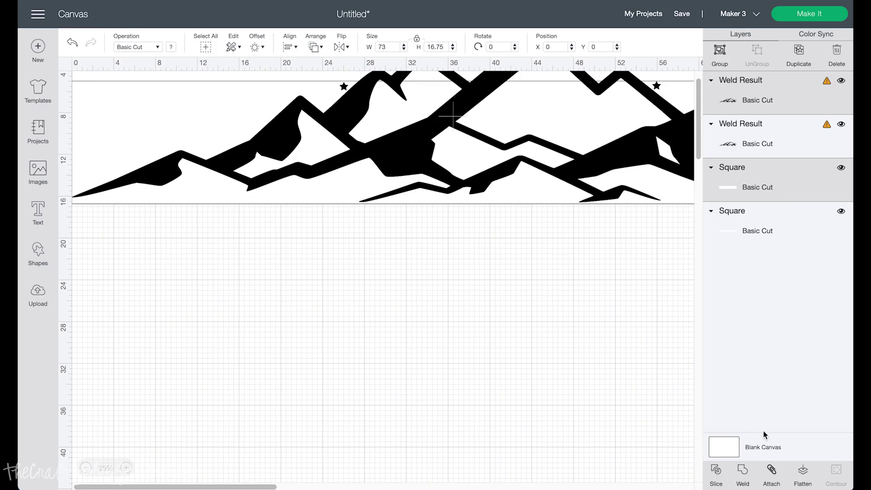
pyautogui.click(717, 474)
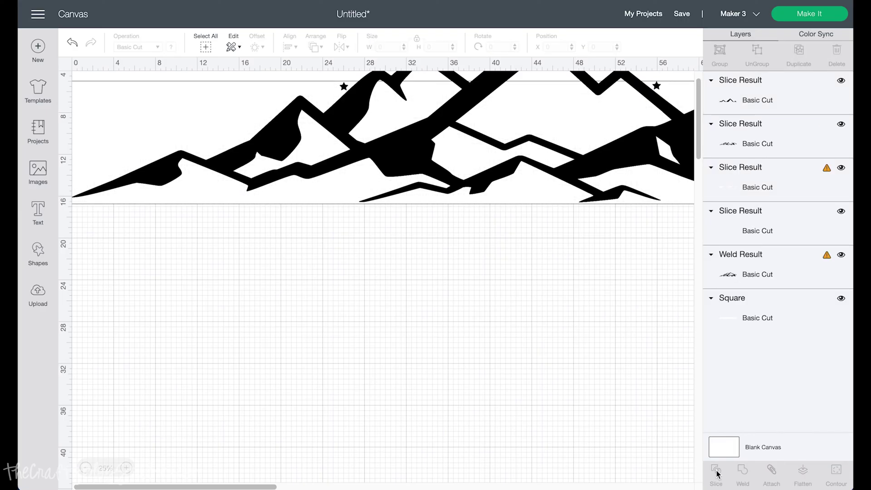
pyautogui.scroll(2, 449, 331)
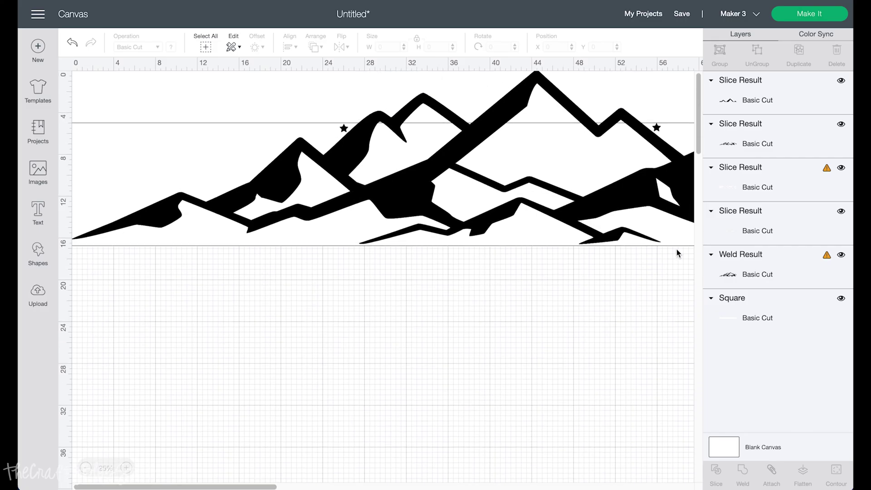
# - Delete the cut-off upper peaks and the white rectangle leftovers from the slice, keeping only the lower mountain section with its stars
pyautogui.click(783, 105)
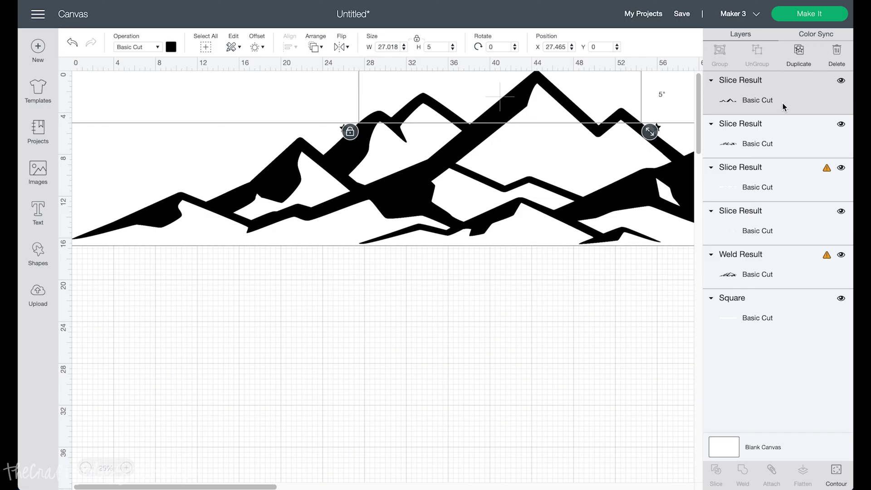
pyautogui.press('Delete')
pyautogui.click(783, 103)
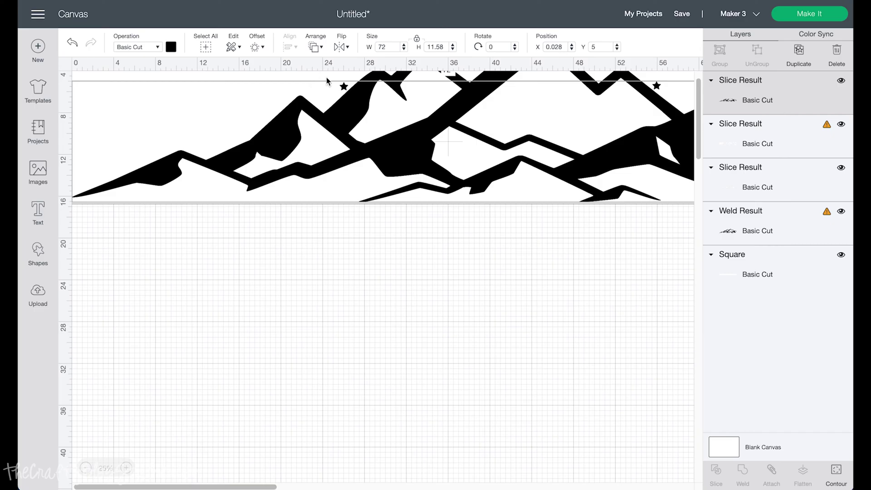
pyautogui.click(776, 143)
pyautogui.press('Delete')
pyautogui.click(775, 143)
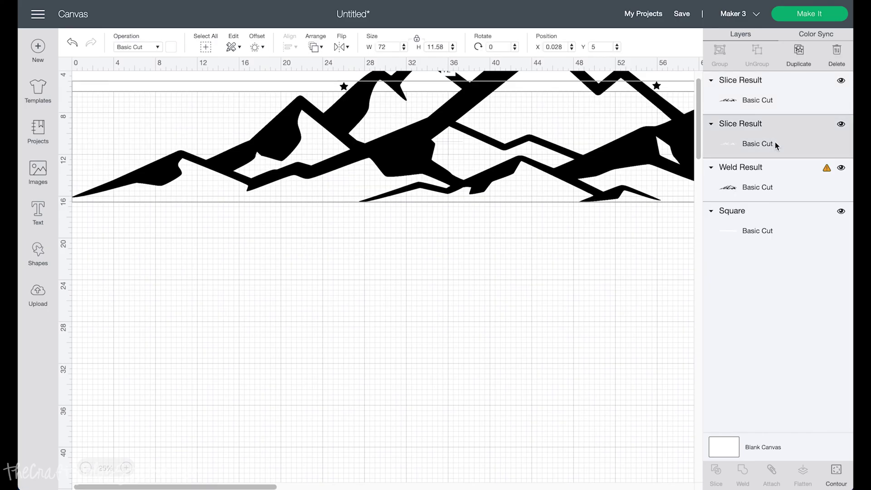
pyautogui.press('Delete')
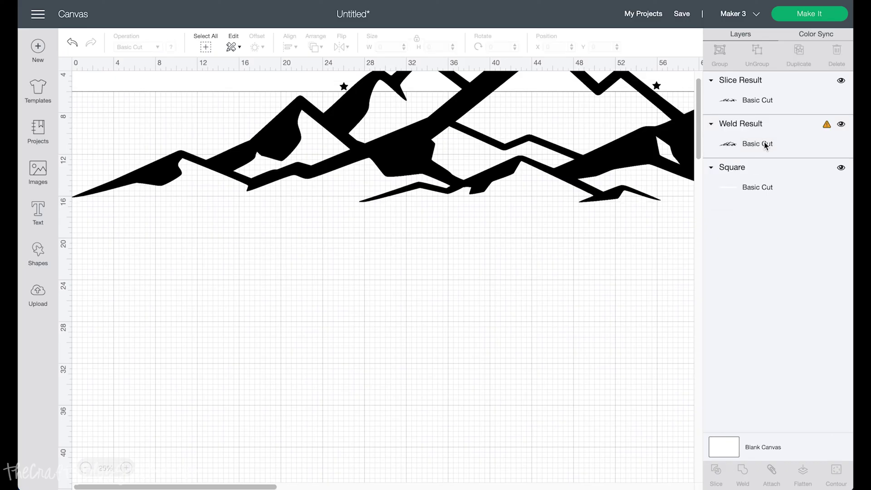
# - Slice the remaining welded mountain range with the remaining white rectangle across the upper peaks
pyautogui.click(765, 144)
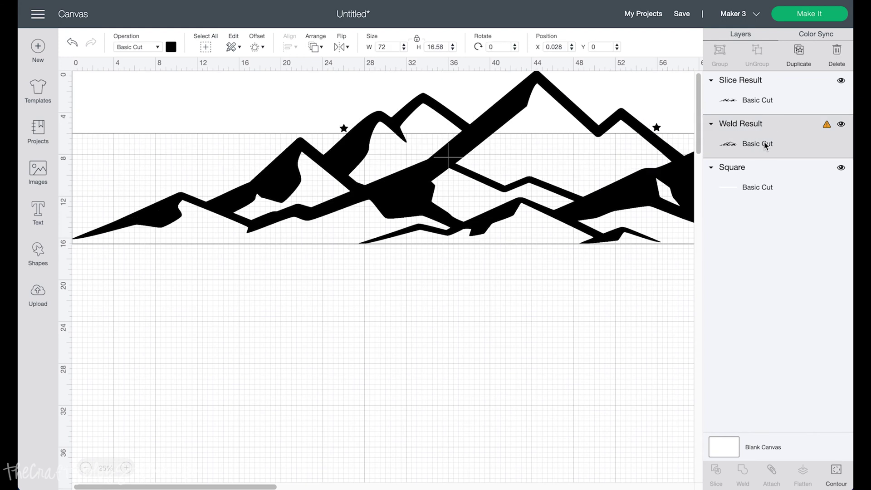
pyautogui.keyDown('shift'); pyautogui.click(770, 190); pyautogui.keyUp('shift')
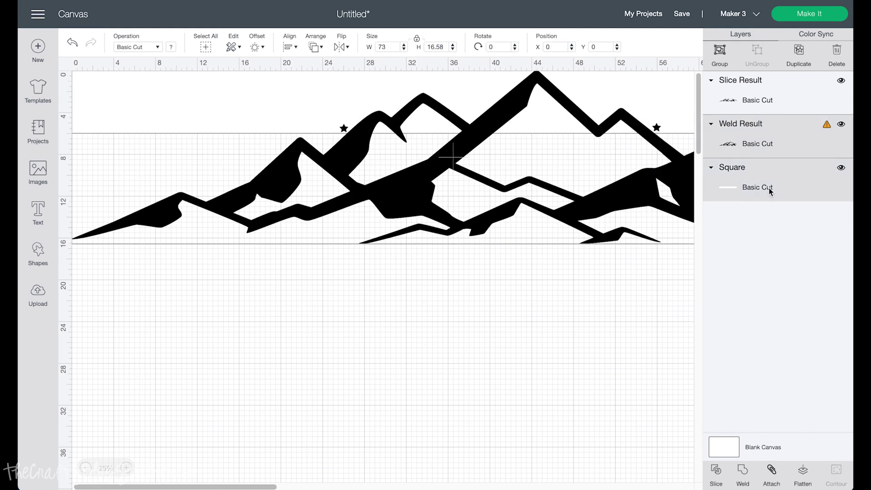
pyautogui.click(716, 472)
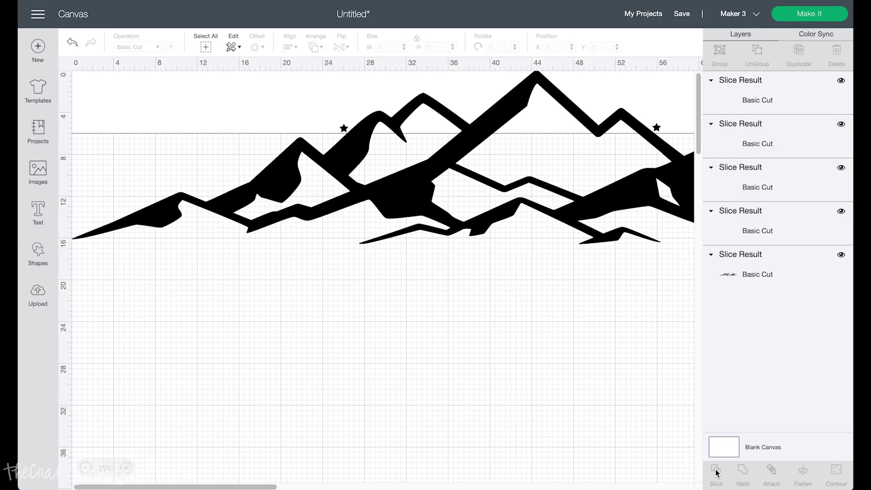
# - Delete the duplicate lower mountain piece and the white leftovers from the second slice, keeping the upper peaks with their stars
pyautogui.click(748, 100)
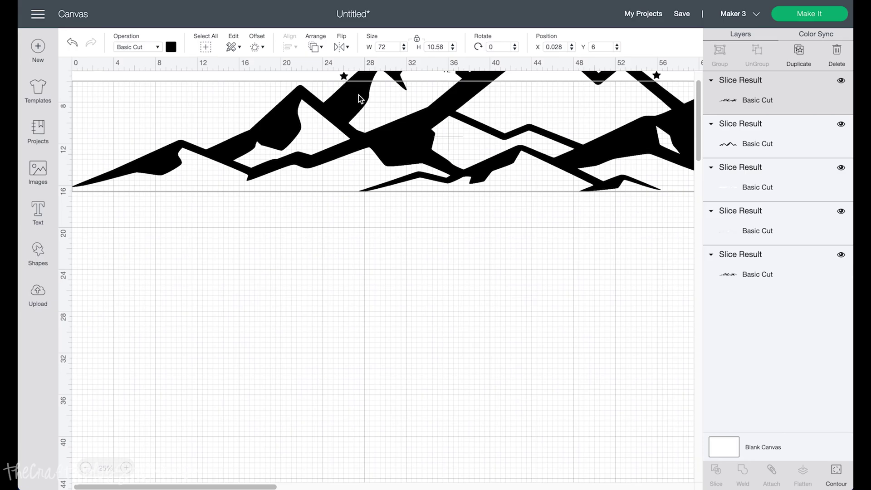
pyautogui.press('Delete')
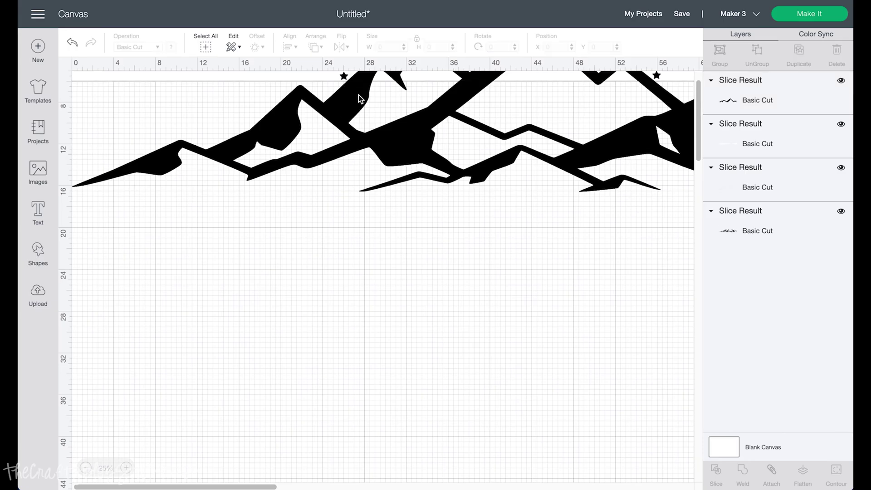
pyautogui.click(747, 101)
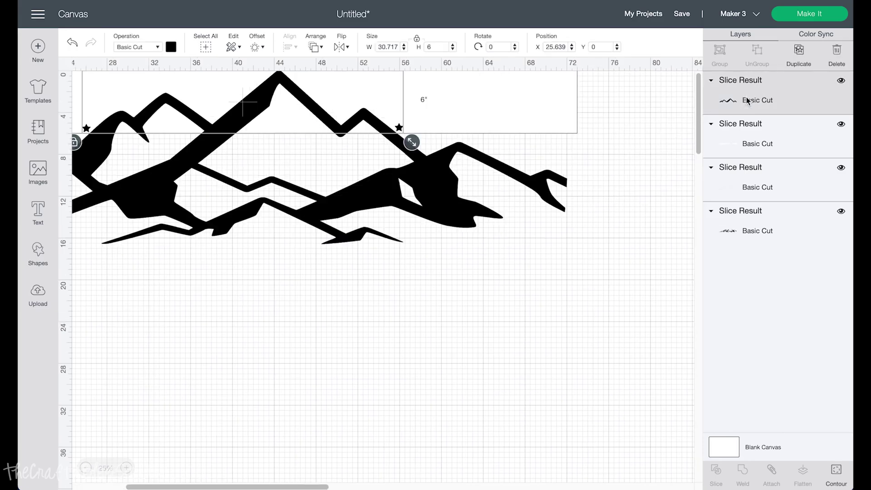
pyautogui.click(752, 133)
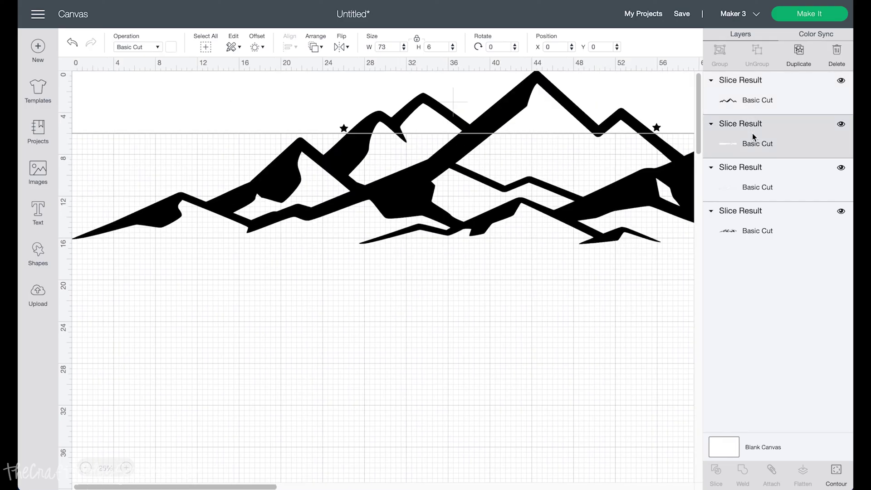
pyautogui.press('Delete')
pyautogui.click(753, 138)
pyautogui.press('Delete')
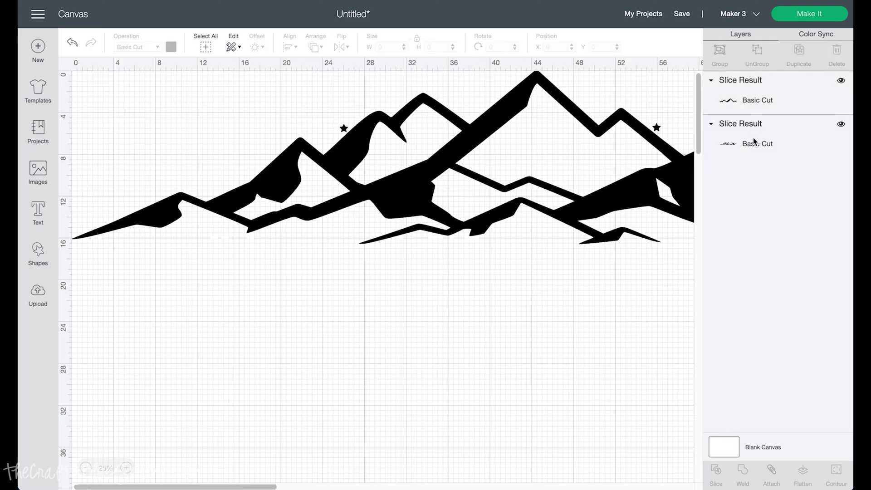
# - Move the lower mountain section down to about X 1.028, Y 16.944 to check the split, and return it under the upper peaks
pyautogui.moveTo(387, 190); pyautogui.dragTo(398, 319)
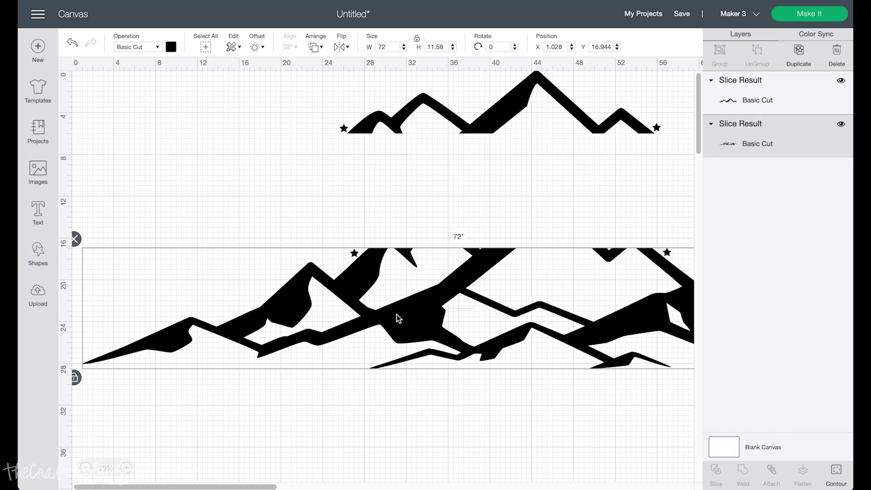
pyautogui.moveTo(399, 318); pyautogui.dragTo(385, 190)
pyautogui.click(417, 412)
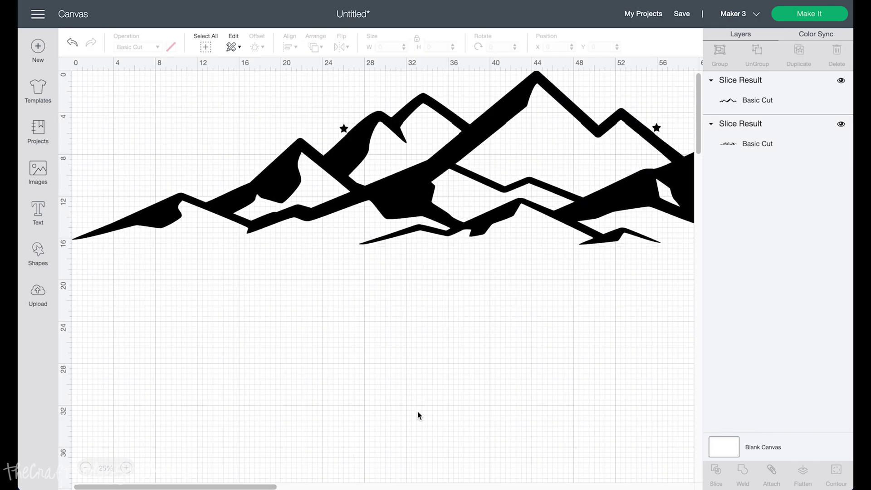